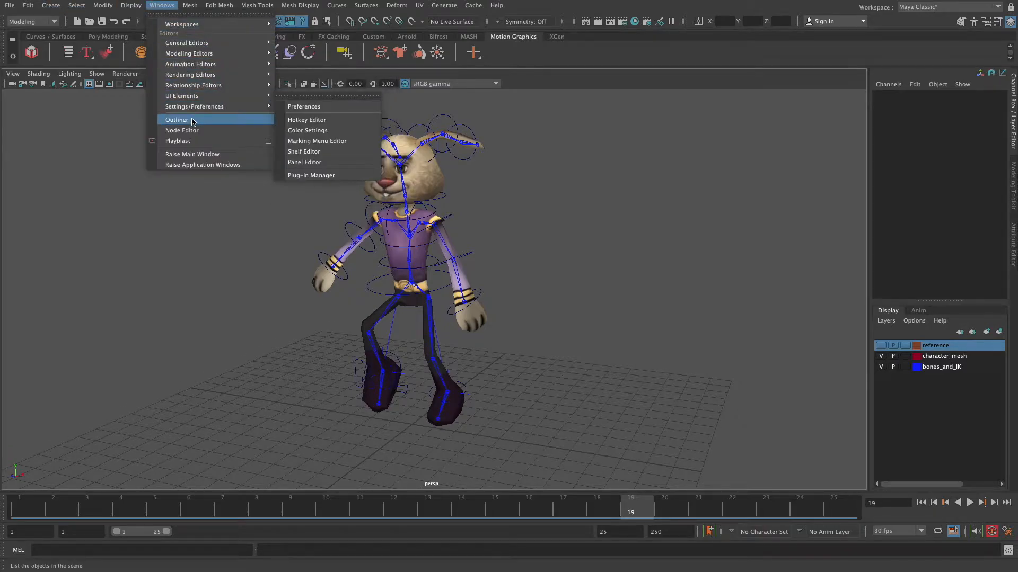
Open the Outliner window
{"action": "left_click", "coordinate": [190, 120]}
{"action": "scroll", "coordinate": [431, 287], "scroll_direction": "up", "scroll_amount": 3}
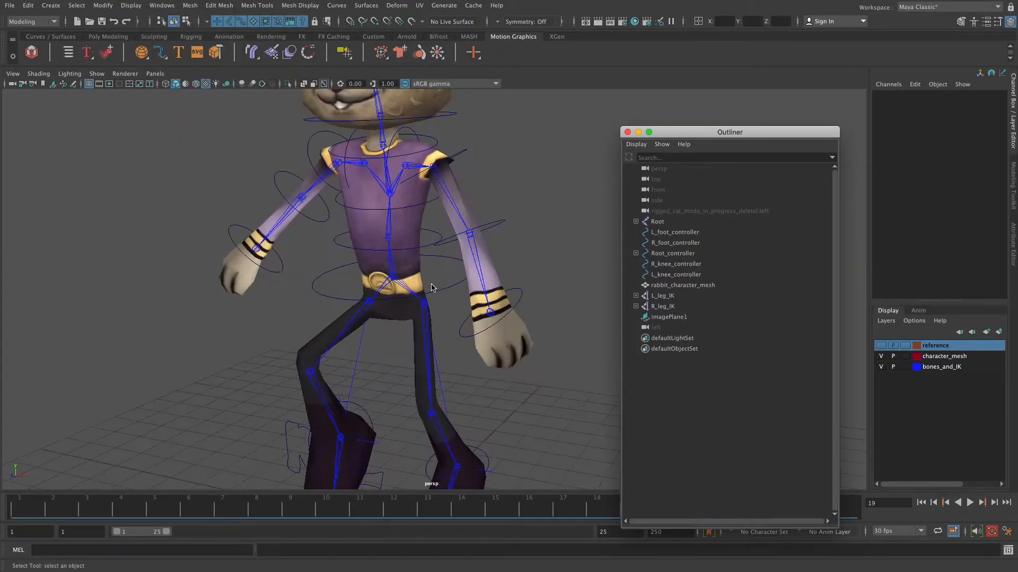
{"action": "left_click", "coordinate": [391, 280]}
{"action": "left_click", "coordinate": [412, 260], "text": "shift"}
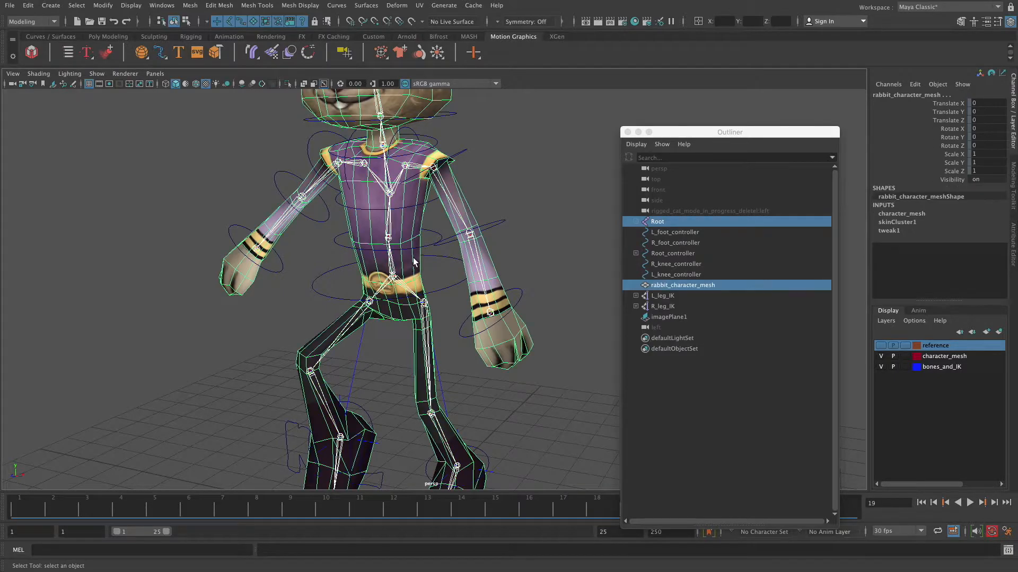
{"action": "left_click", "coordinate": [592, 239]}
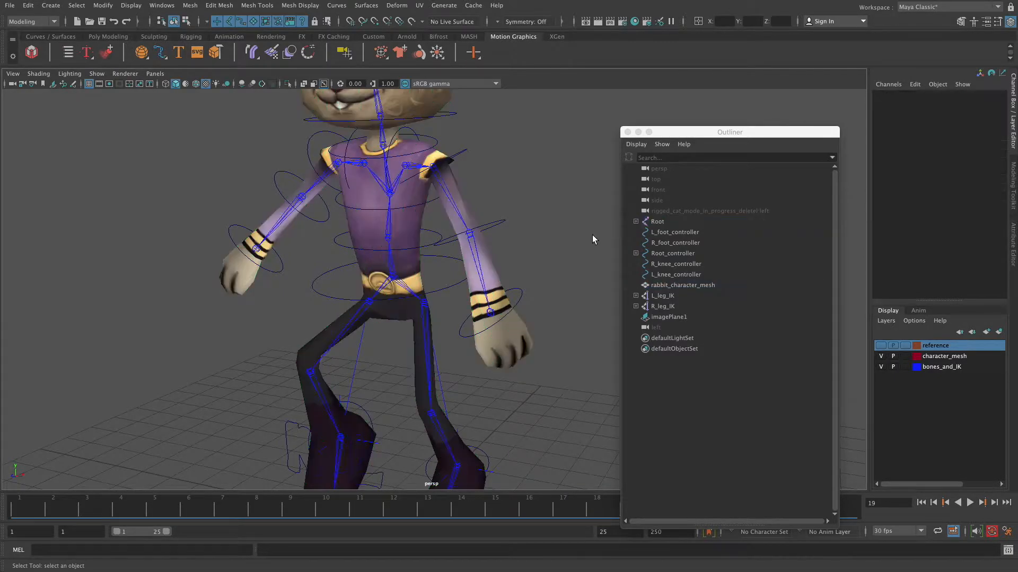
Select the Root joint together with rabbit_character_mesh and frame them in the viewport
{"action": "left_click", "coordinate": [665, 223]}
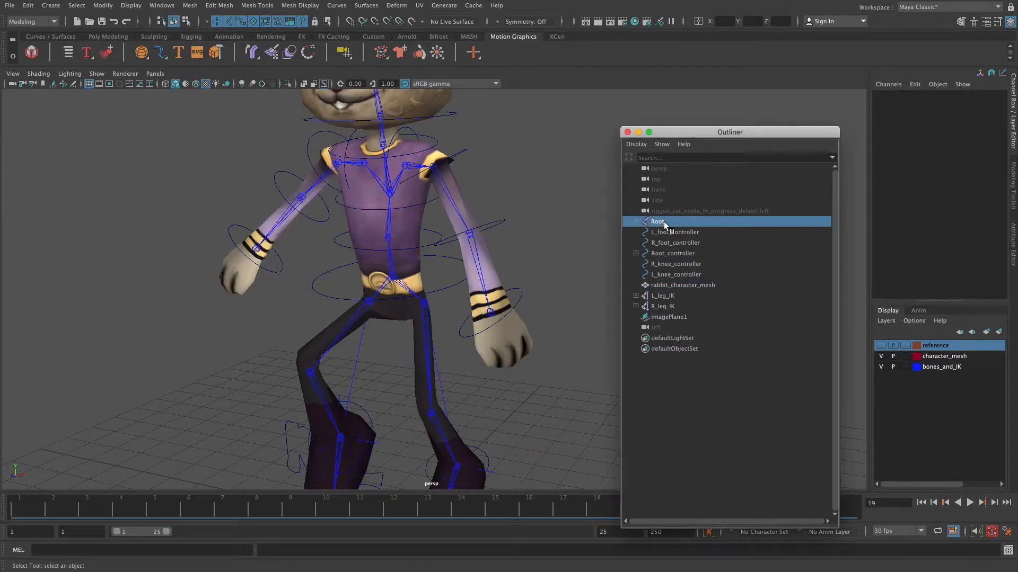
{"action": "left_click", "coordinate": [664, 285], "text": "ctrl"}
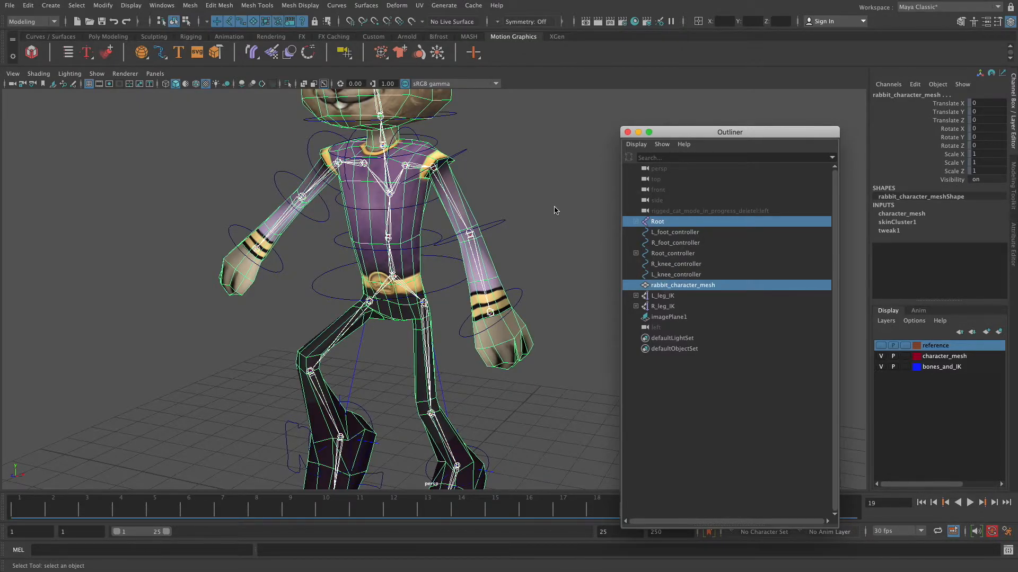
{"action": "key", "text": "f"}
{"action": "left_click_drag", "start_coordinate": [550, 239], "coordinate": [524, 223], "text": "alt"}
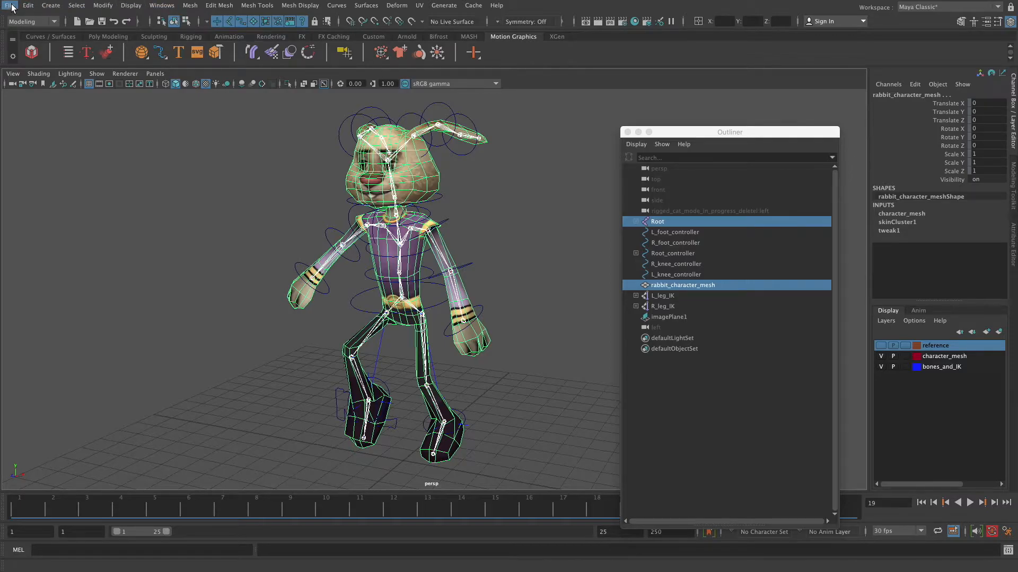
Check in the Plug-in Manager that the FBX plug-ins are loaded, then close it
{"action": "left_click", "coordinate": [158, 6]}
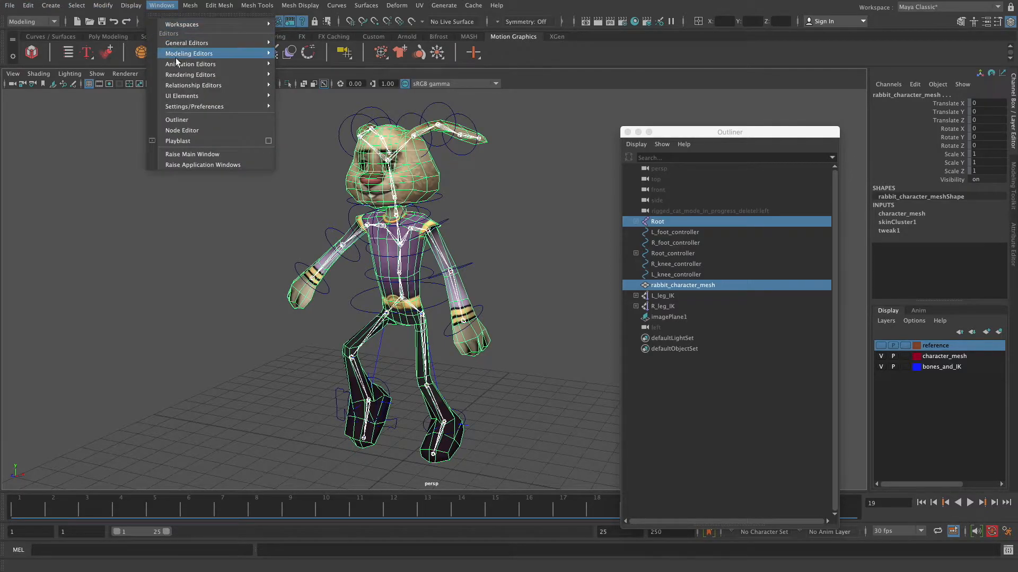
{"action": "mouse_move", "coordinate": [203, 106]}
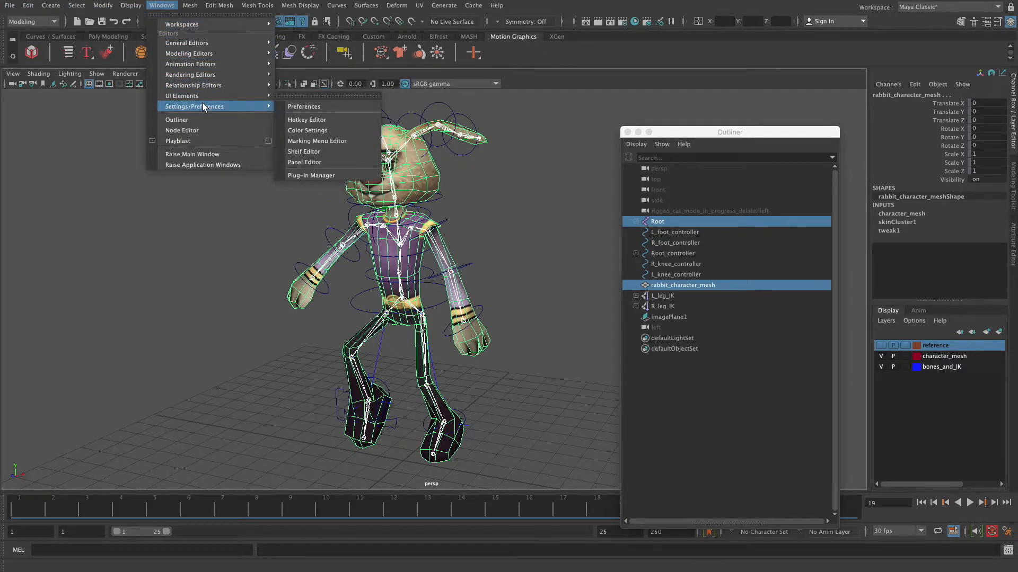
{"action": "left_click", "coordinate": [318, 176]}
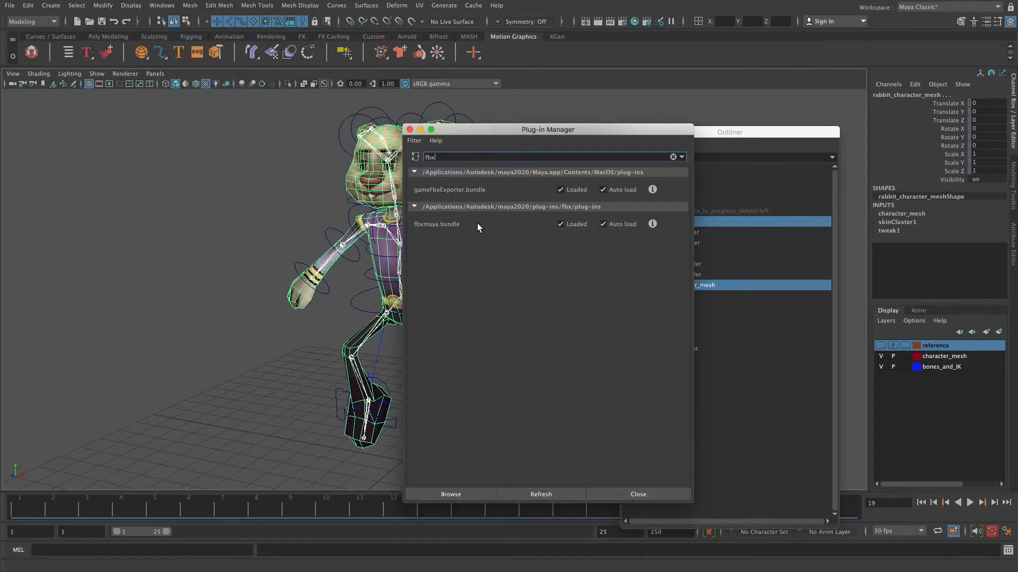
{"action": "left_click", "coordinate": [410, 130]}
Export the selection as FBX named rabbit_skeletal_mesh with Animation disabled, and close the warnings dialog
{"action": "left_click", "coordinate": [10, 5]}
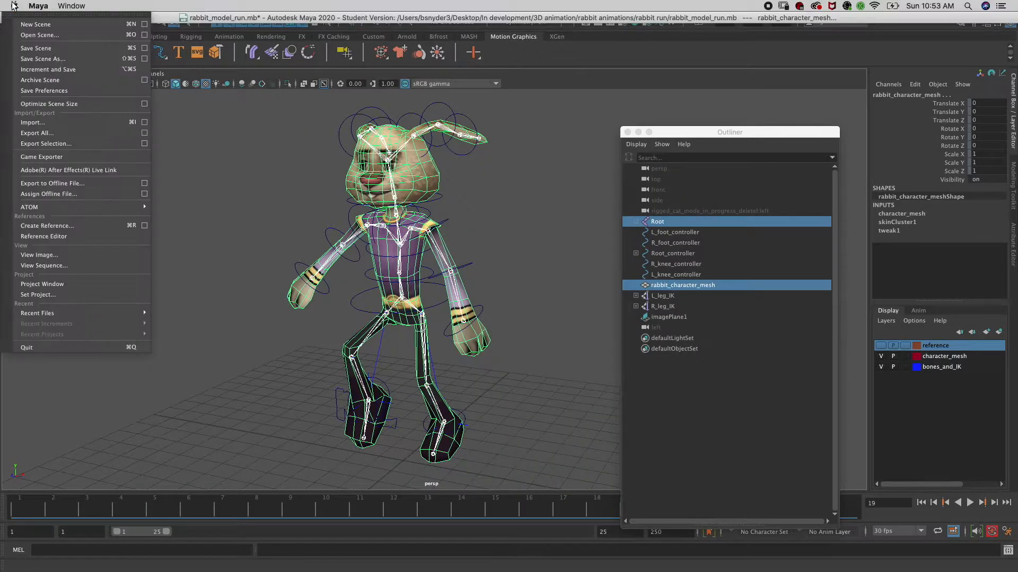
{"action": "left_click", "coordinate": [45, 144]}
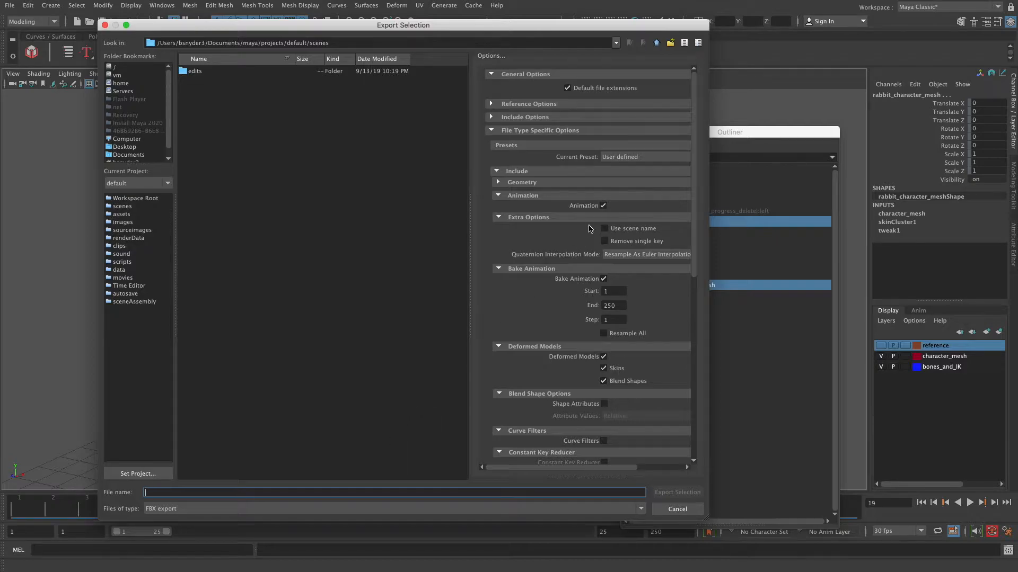
{"action": "left_click", "coordinate": [603, 206]}
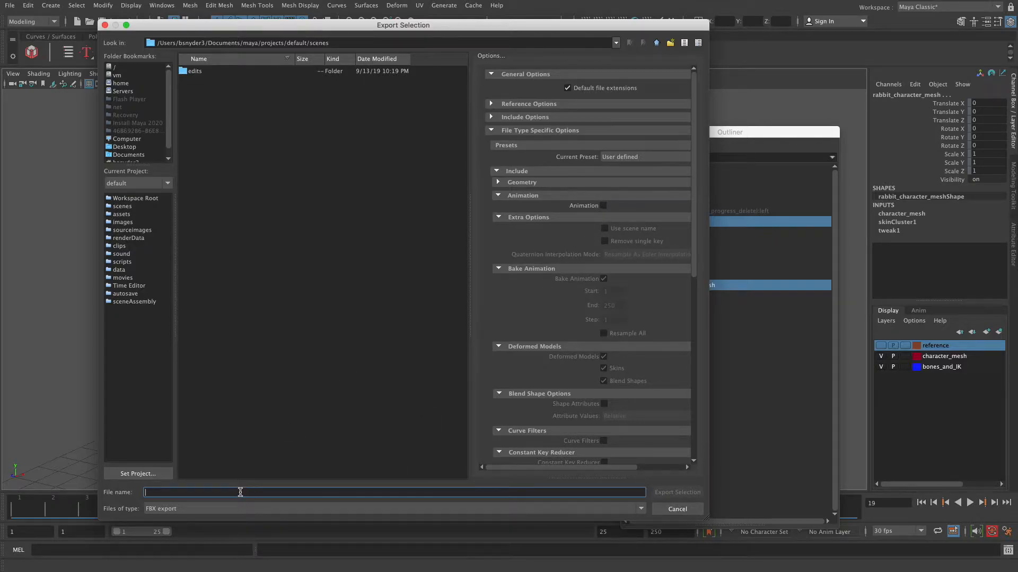
{"action": "type", "text": "rabbit_skeletal_mesh"}
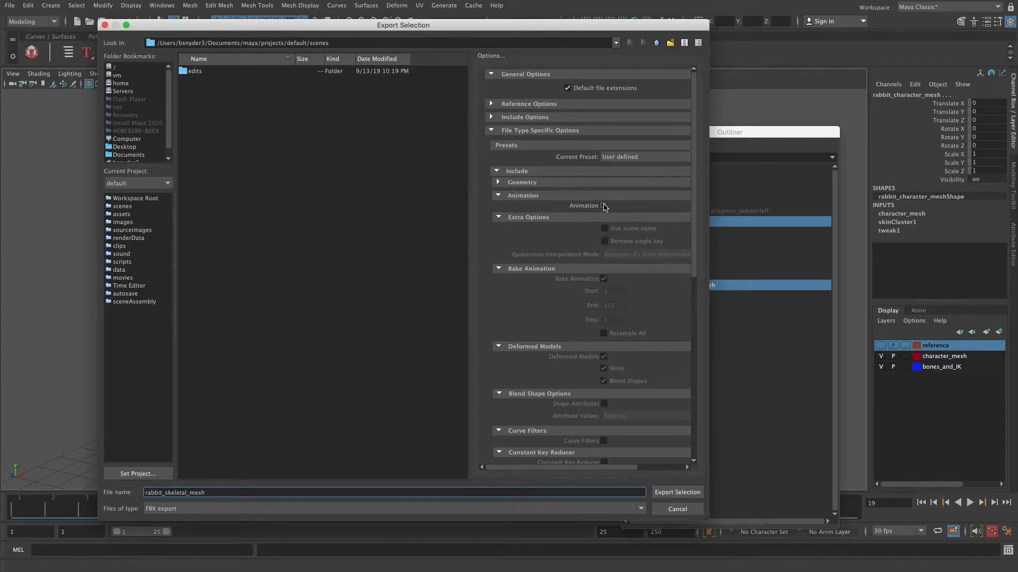
{"action": "left_click", "coordinate": [675, 490]}
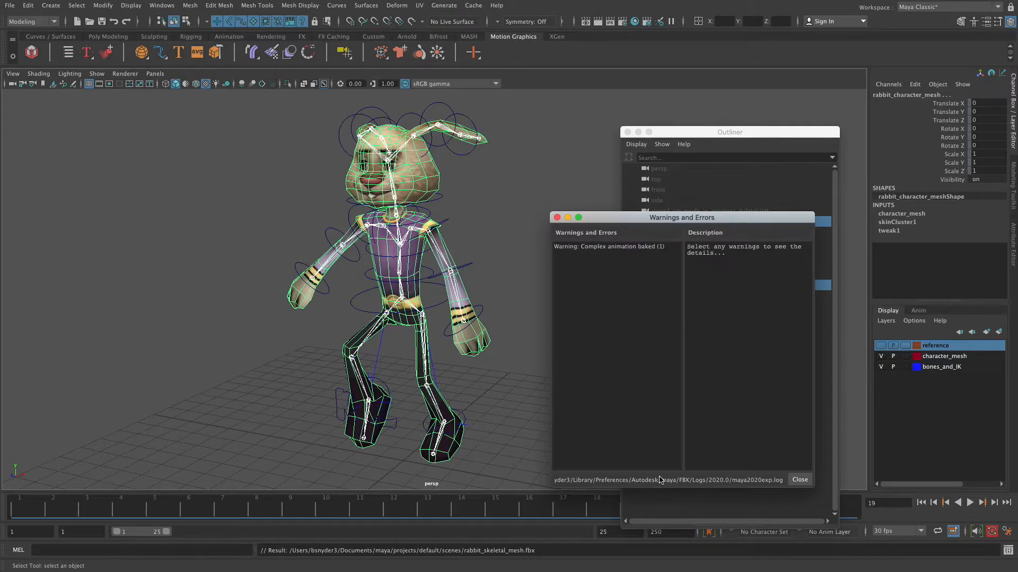
{"action": "left_click", "coordinate": [557, 218]}
{"action": "left_click", "coordinate": [556, 221]}
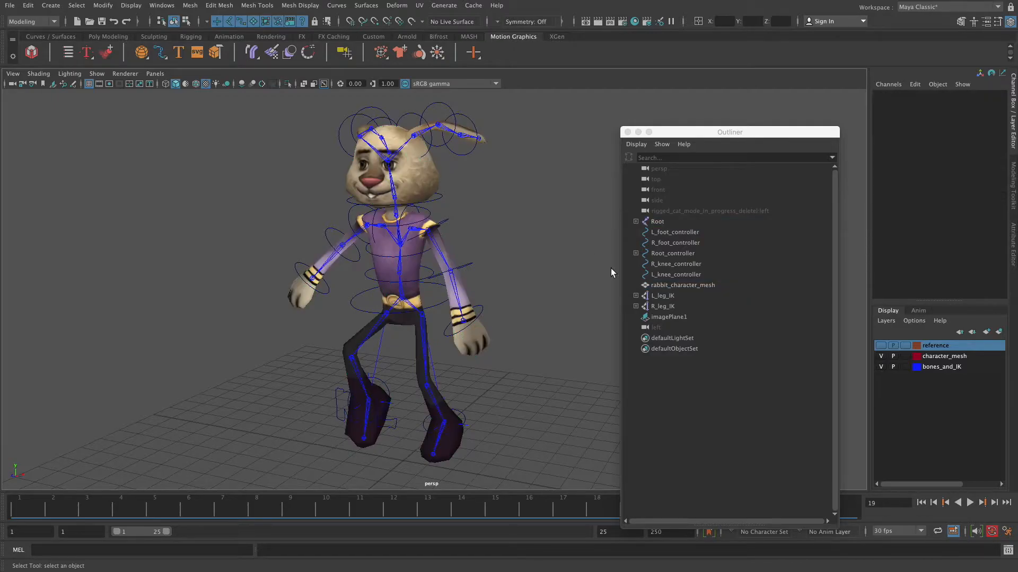
Select only the Root joint and start an FBX selection export with Animation enabled, then cancel it
{"action": "left_click", "coordinate": [669, 222]}
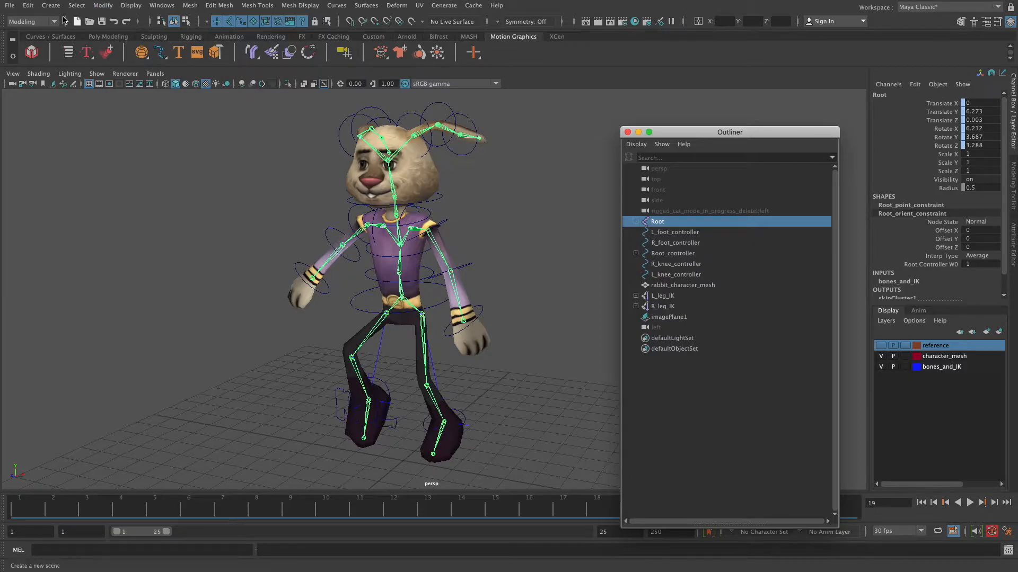
{"action": "left_click", "coordinate": [9, 5]}
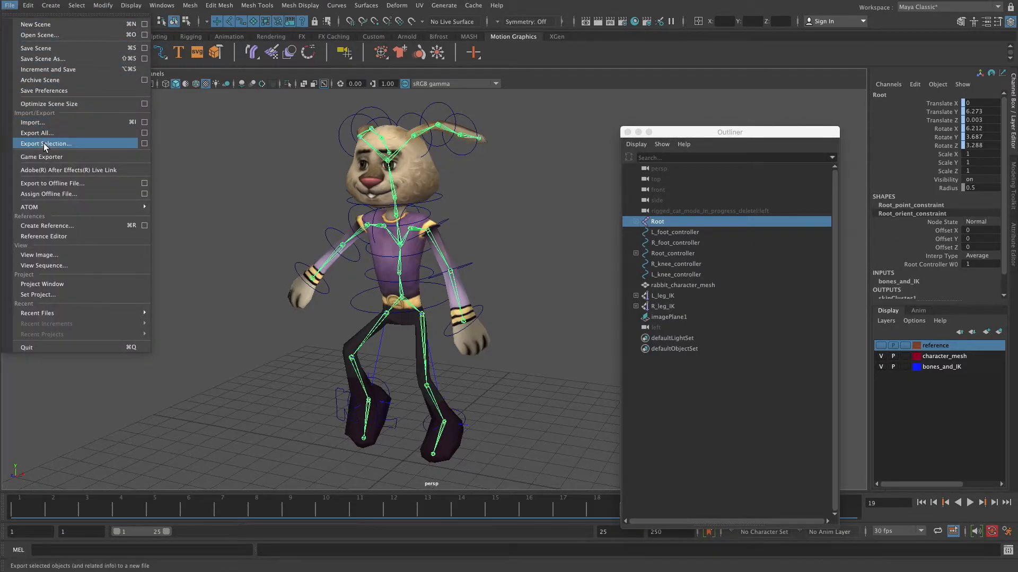
{"action": "left_click", "coordinate": [50, 144]}
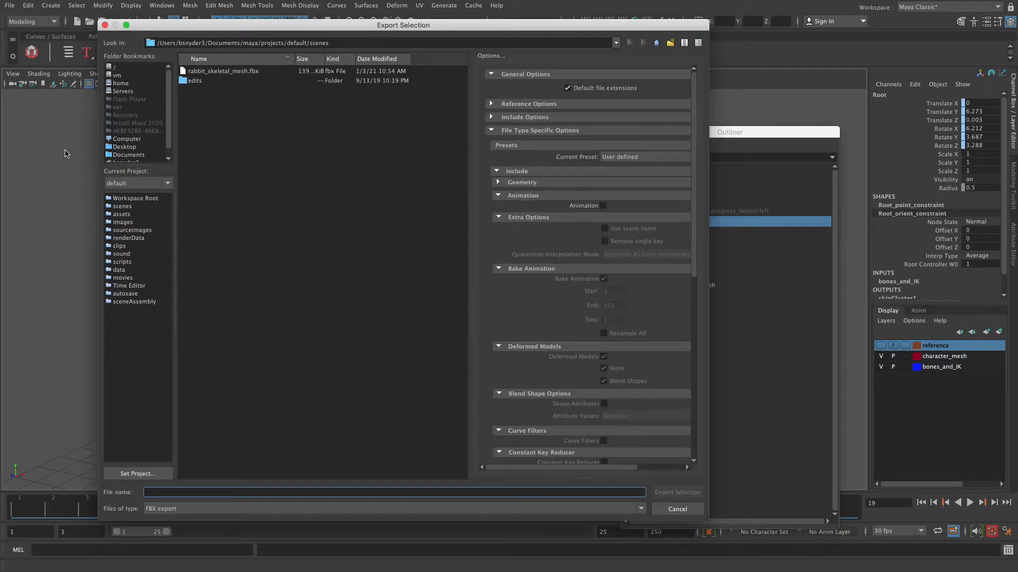
{"action": "left_click", "coordinate": [603, 207]}
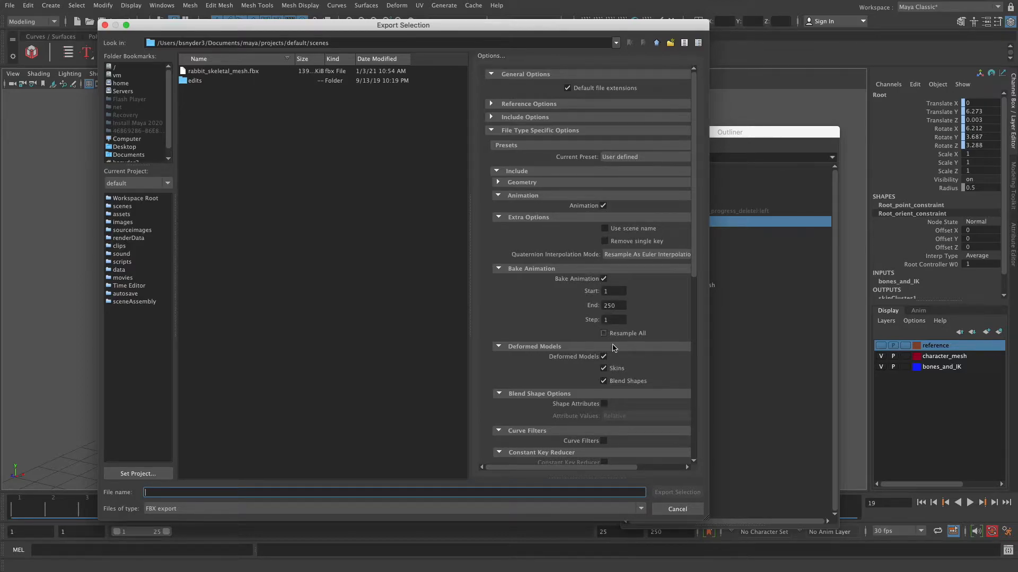
{"action": "left_click_drag", "start_coordinate": [282, 30], "coordinate": [851, 352]}
{"action": "left_click_drag", "start_coordinate": [674, 137], "coordinate": [696, 127]}
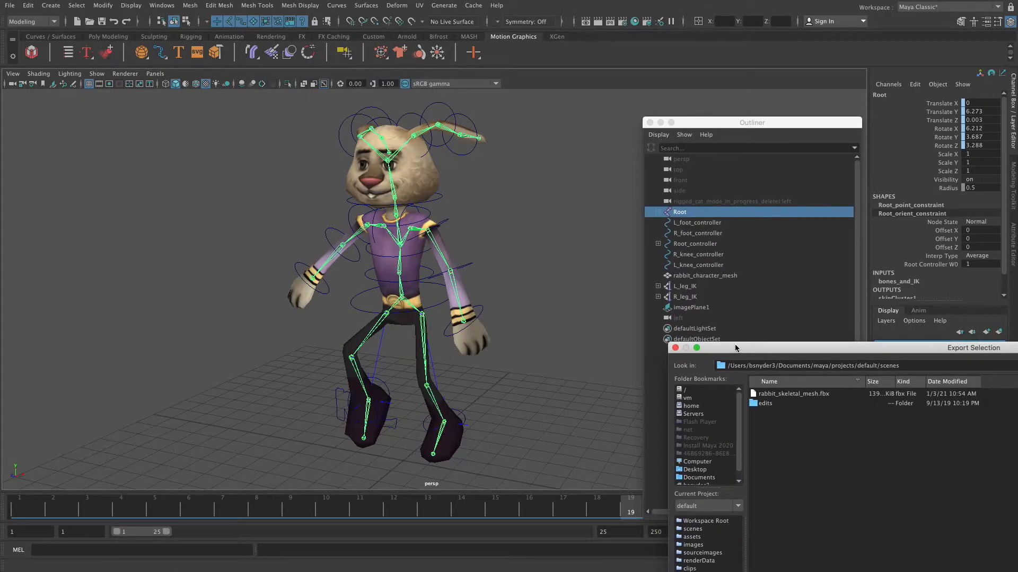
{"action": "left_click", "coordinate": [675, 348]}
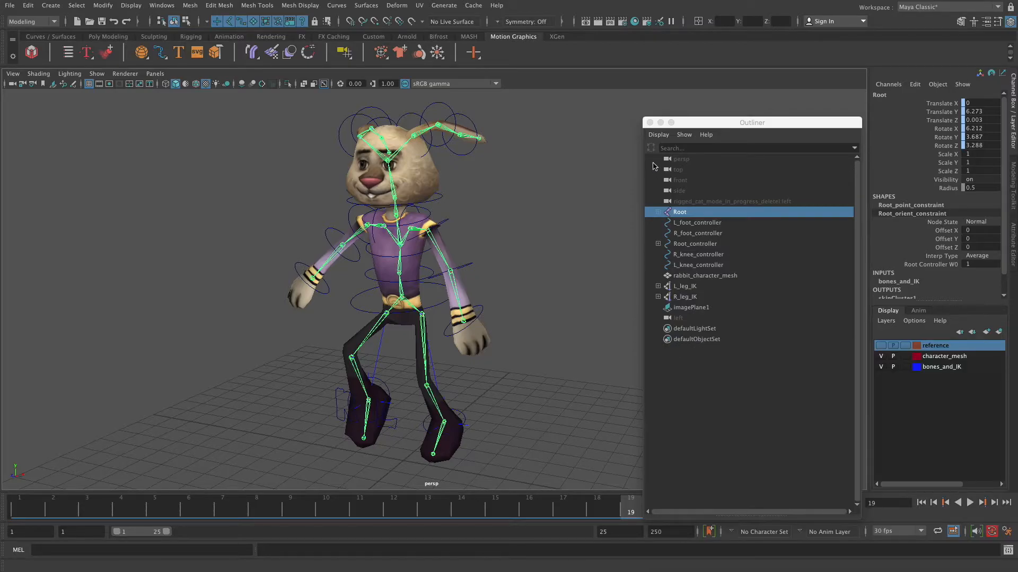
Close the Outliner and play back the run animation, then stop playback
{"action": "left_click", "coordinate": [649, 123]}
{"action": "key", "text": "alt+v"}
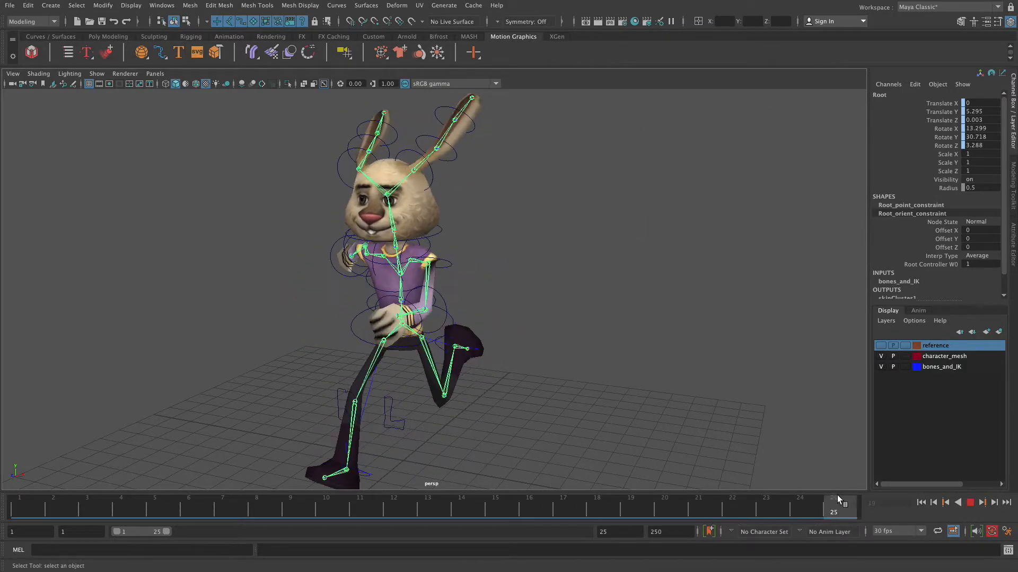
{"action": "left_click", "coordinate": [970, 502]}
Open the Export Selection dialog for the Root and set the bake animation end frame to 24
{"action": "mouse_move", "coordinate": [15, 4]}
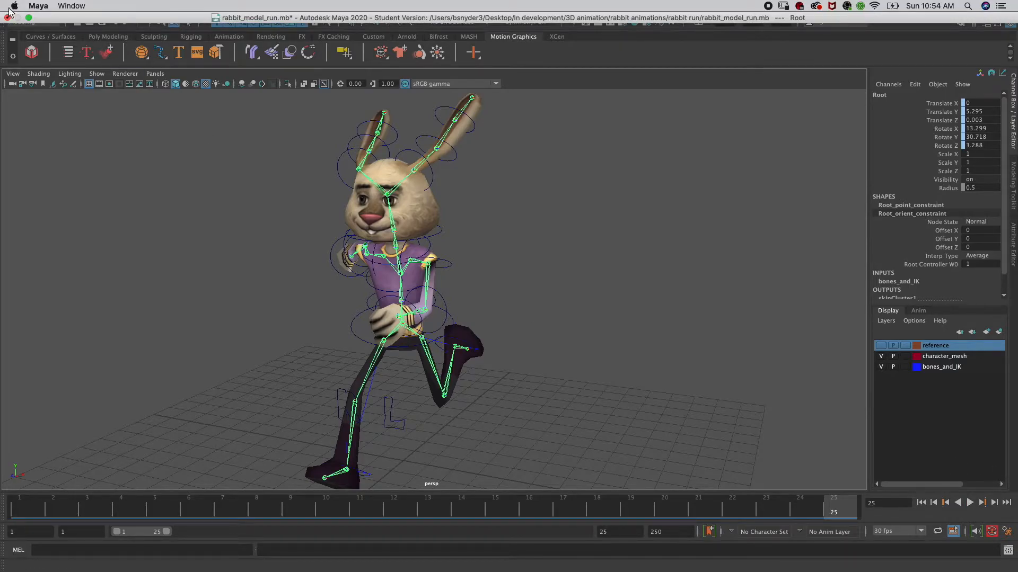
{"action": "left_click", "coordinate": [12, 6]}
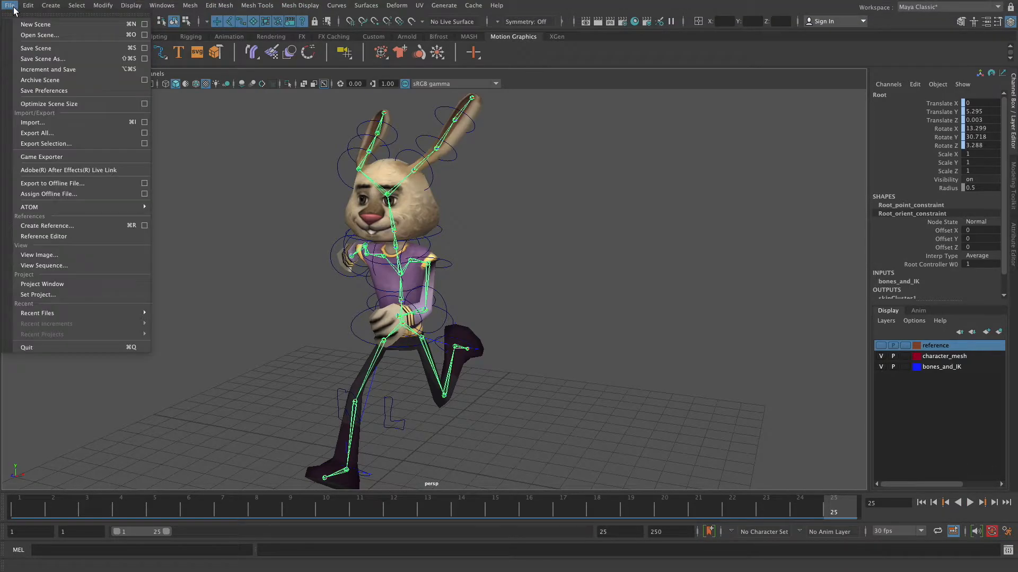
{"action": "left_click", "coordinate": [48, 143]}
{"action": "left_click_drag", "start_coordinate": [751, 353], "coordinate": [303, 80]}
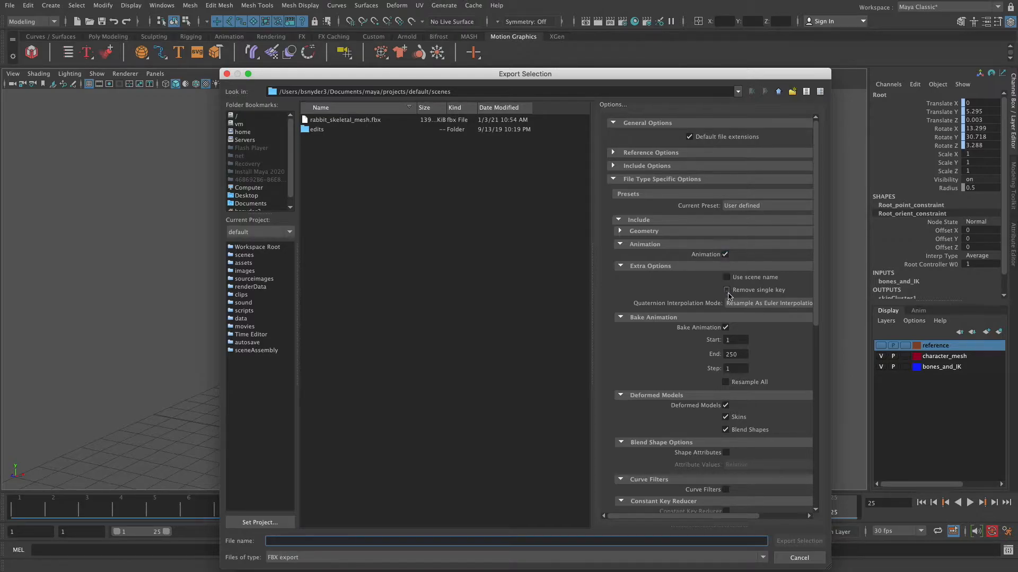
{"action": "left_click_drag", "start_coordinate": [745, 354], "coordinate": [722, 354]}
{"action": "type", "text": "24"}
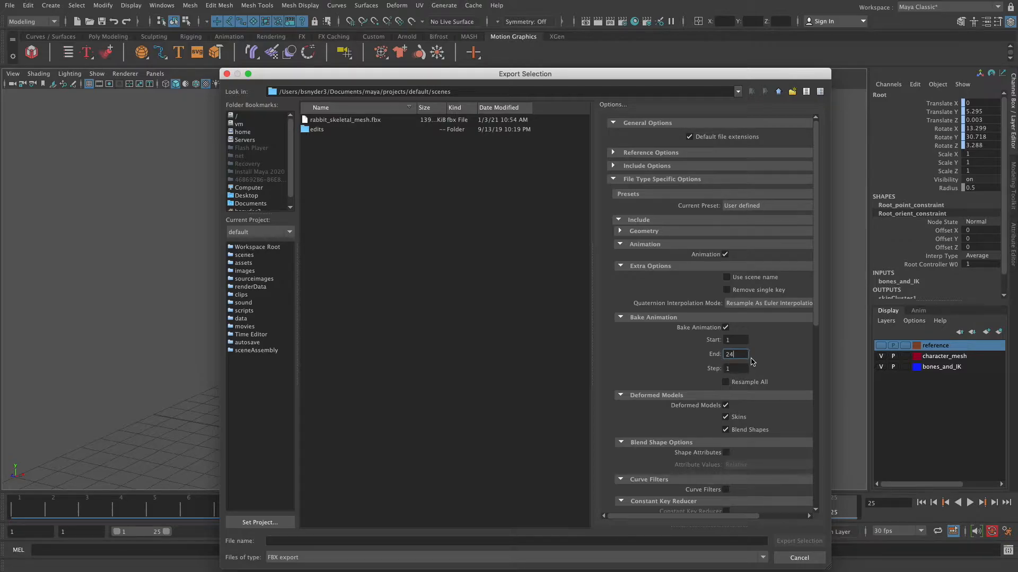
{"action": "key", "text": "Return"}
Export the selection as FBX named rabbit_run and close the warnings dialog
{"action": "left_click", "coordinate": [307, 542]}
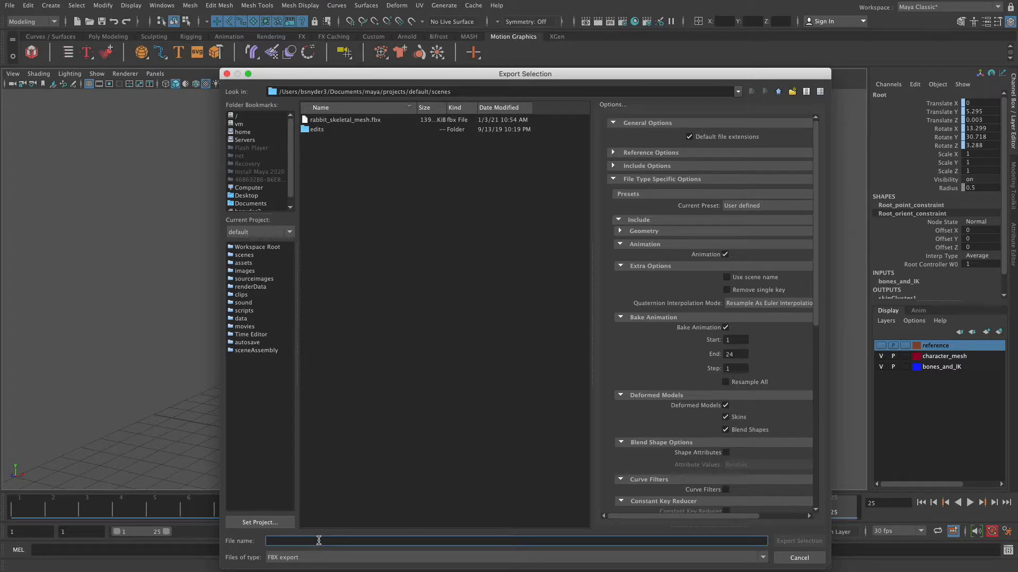
{"action": "type", "text": "rabbit_run"}
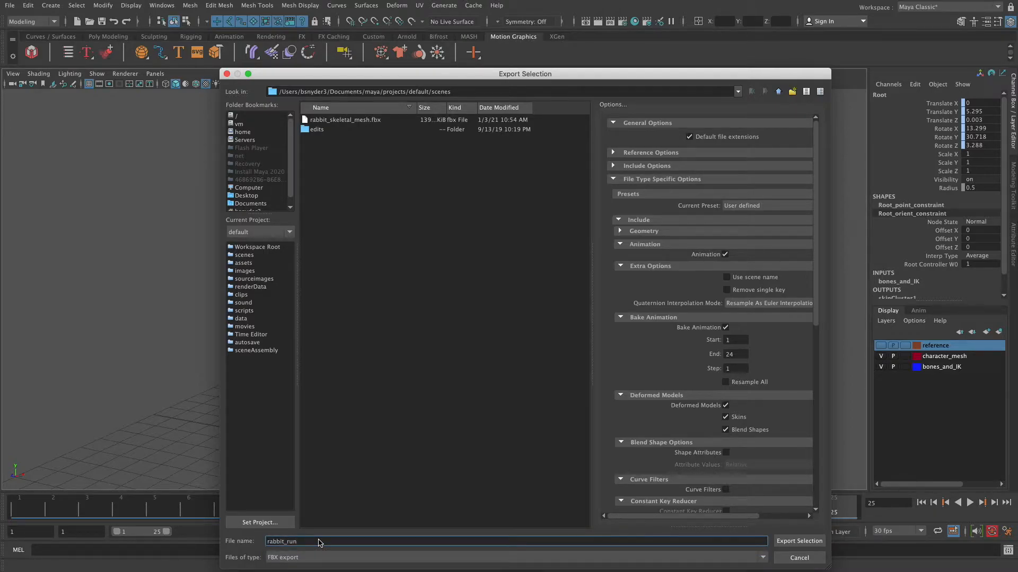
{"action": "left_click", "coordinate": [795, 541]}
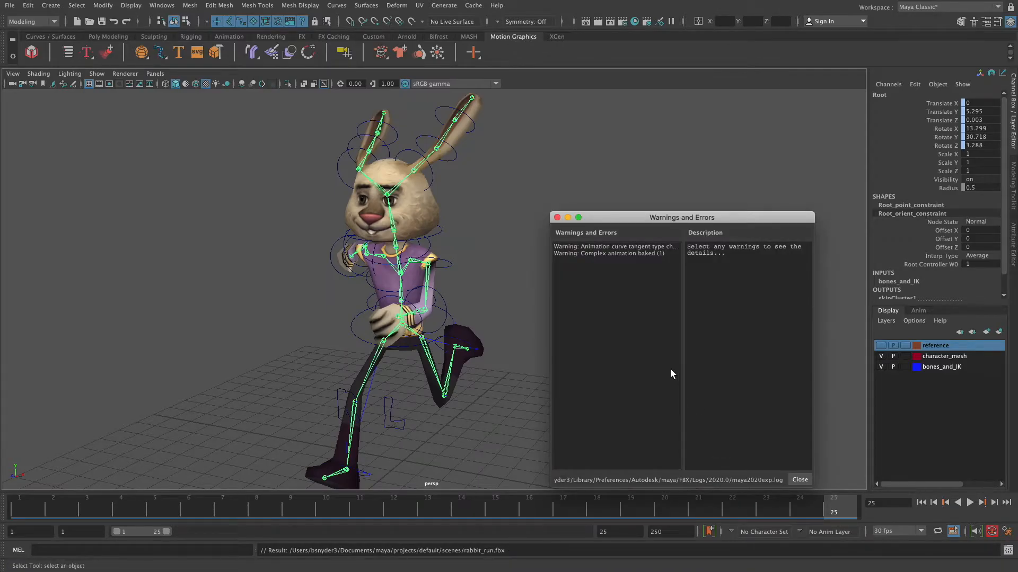
{"action": "left_click", "coordinate": [557, 218]}
{"action": "left_click_drag", "start_coordinate": [556, 223], "coordinate": [523, 227], "text": "alt"}
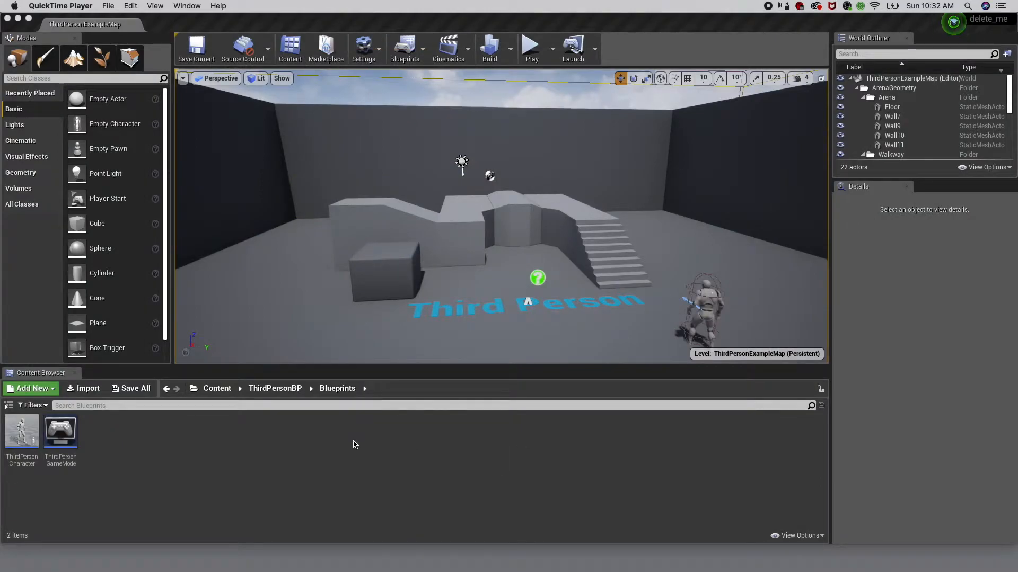
Switch to Unreal Editor and create a new folder named rabbit_files in the Content folder
{"action": "left_click", "coordinate": [222, 391]}
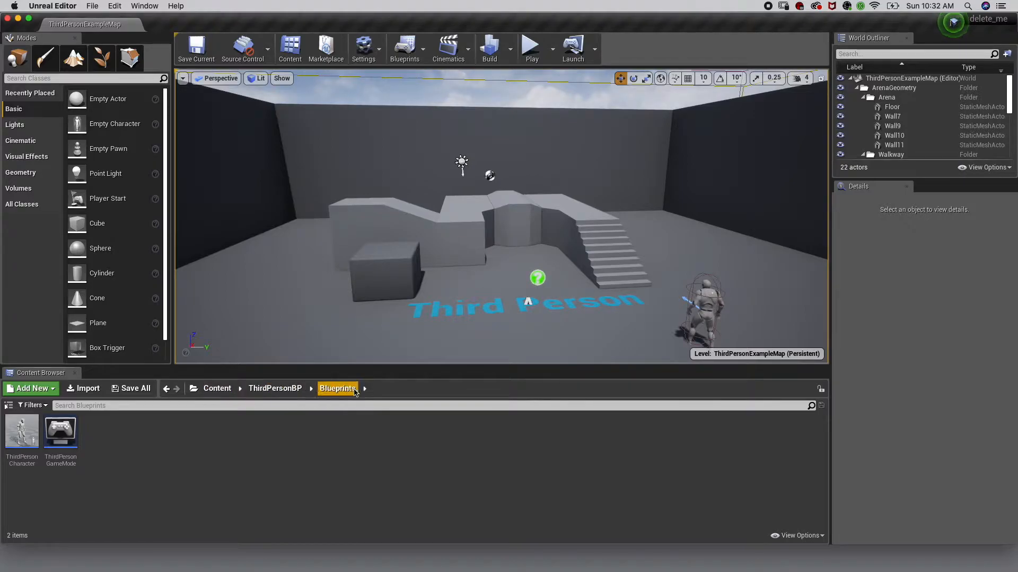
{"action": "left_click", "coordinate": [215, 390]}
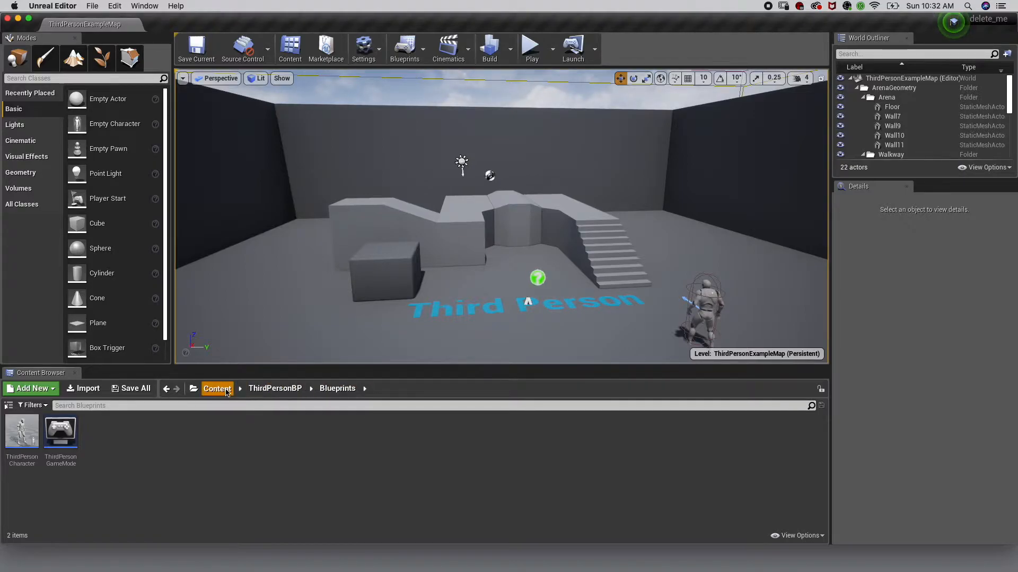
{"action": "right_click", "coordinate": [211, 451]}
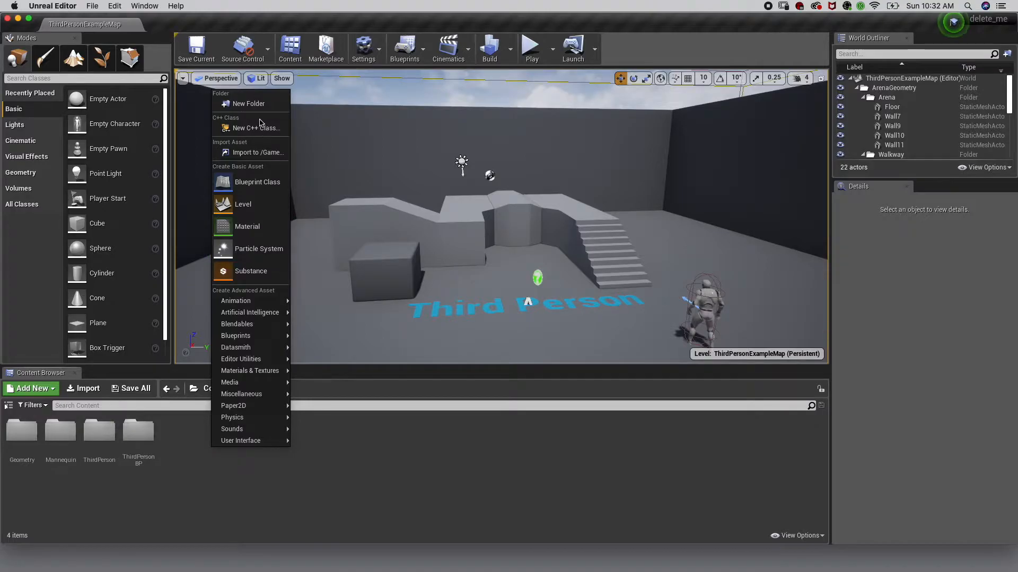
{"action": "left_click", "coordinate": [247, 103]}
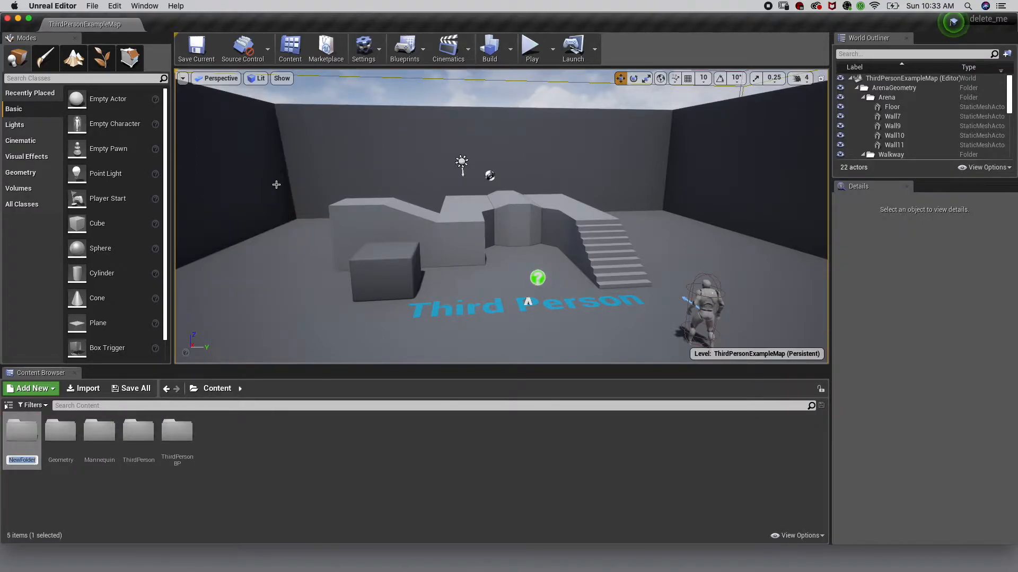
{"action": "type", "text": "rabbit_files"}
{"action": "key", "text": "Return"}
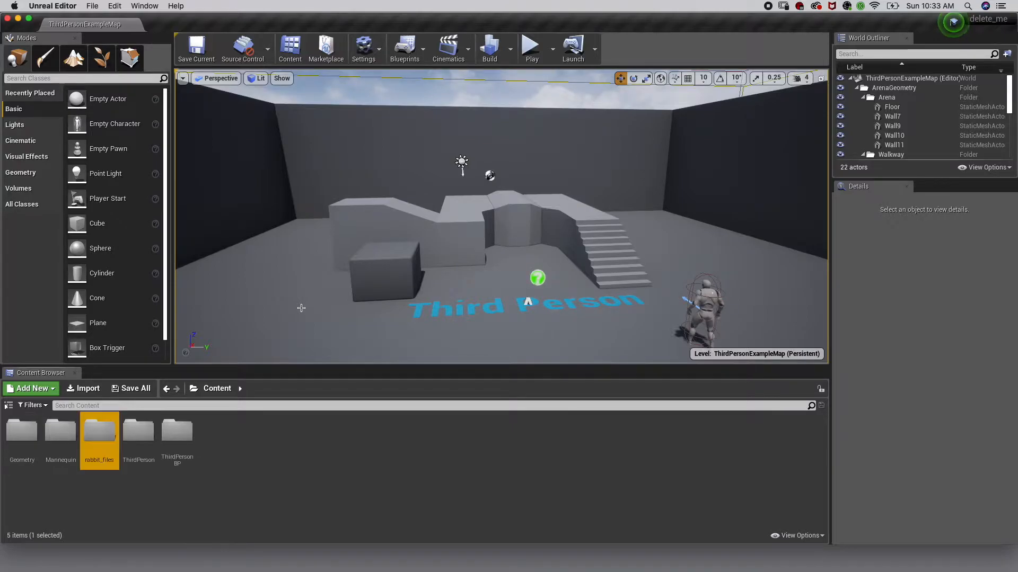
Import rabbit_skeletal_mesh.fbx into the rabbit_files folder with animation import turned off, then close the message log
{"action": "double_click", "coordinate": [100, 431]}
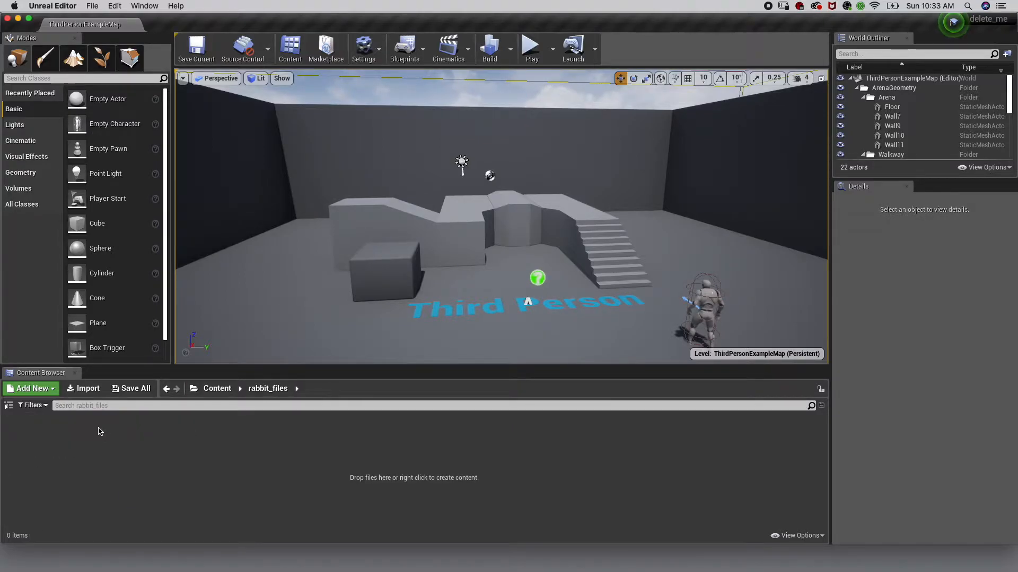
{"action": "left_click", "coordinate": [95, 393]}
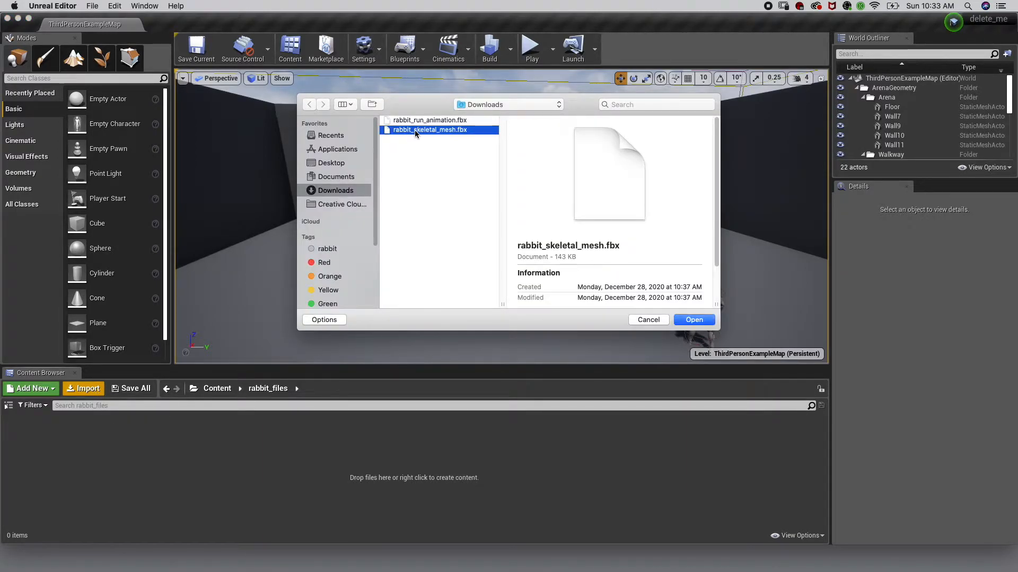
{"action": "double_click", "coordinate": [414, 129]}
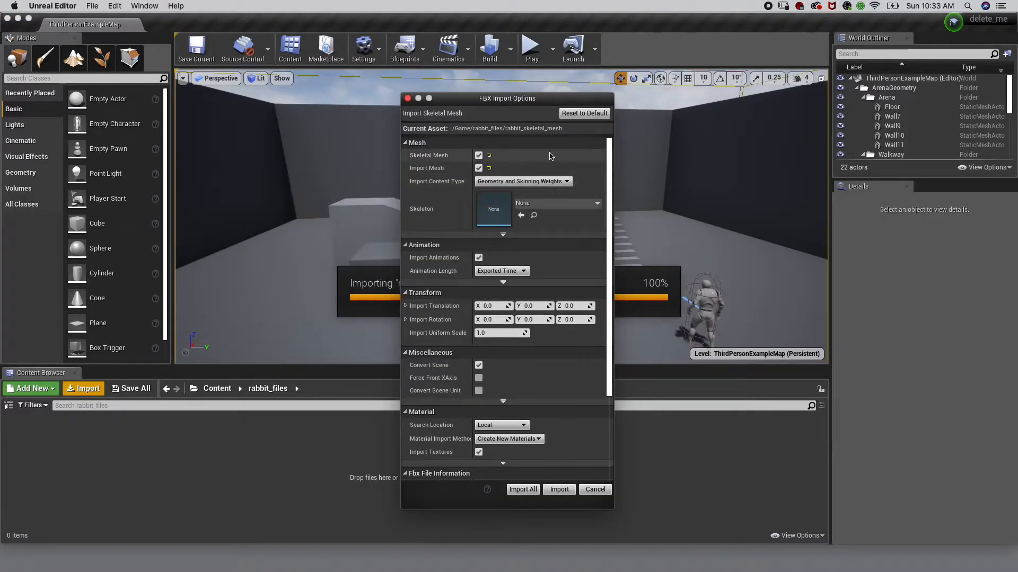
{"action": "left_click", "coordinate": [480, 258]}
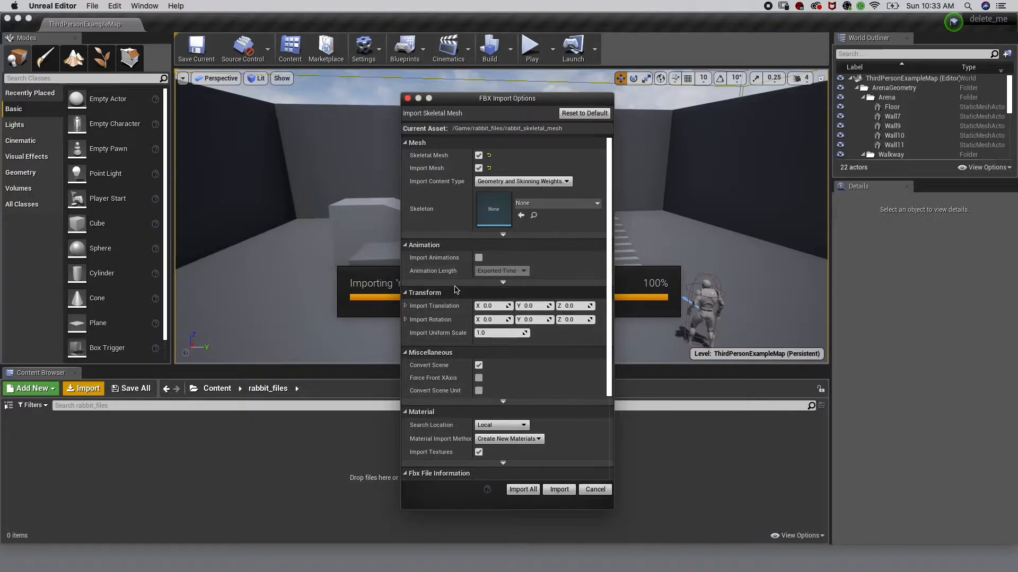
{"action": "left_click", "coordinate": [521, 490]}
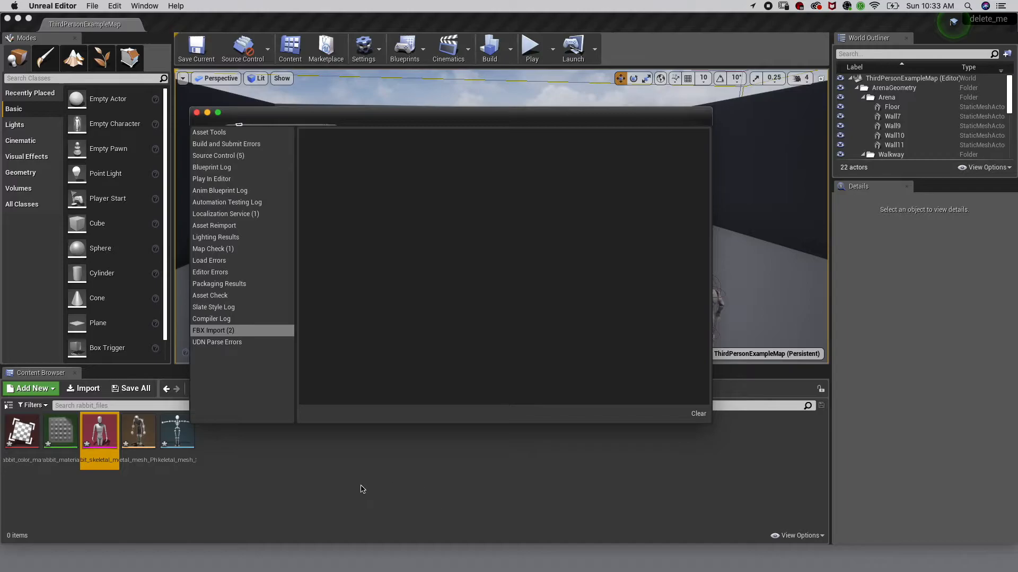
{"action": "left_click", "coordinate": [196, 113]}
Create a new folder named rabbit_animations inside rabbit_files
{"action": "left_click", "coordinate": [289, 468]}
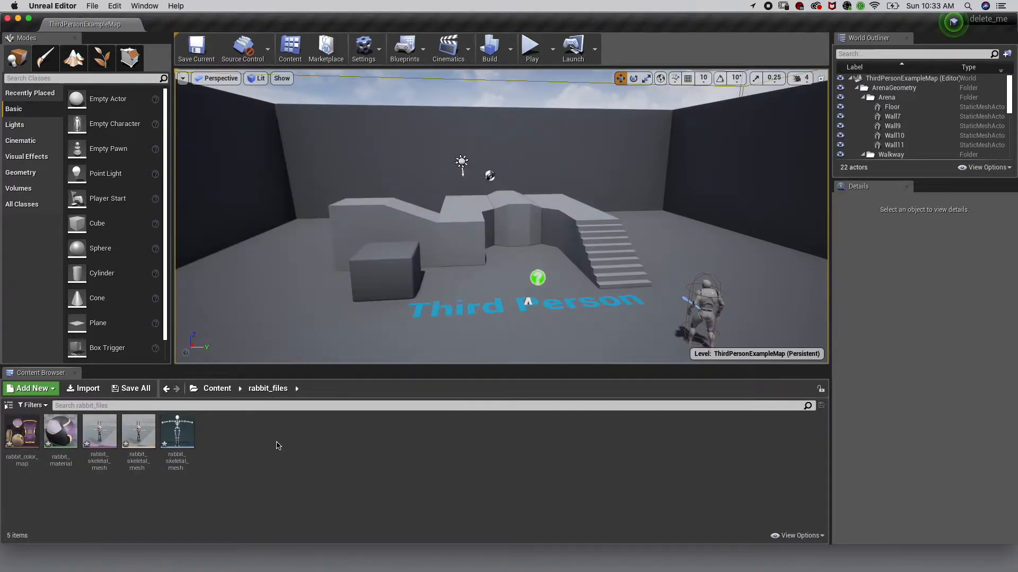
{"action": "right_click", "coordinate": [276, 445]}
{"action": "left_click", "coordinate": [315, 100]}
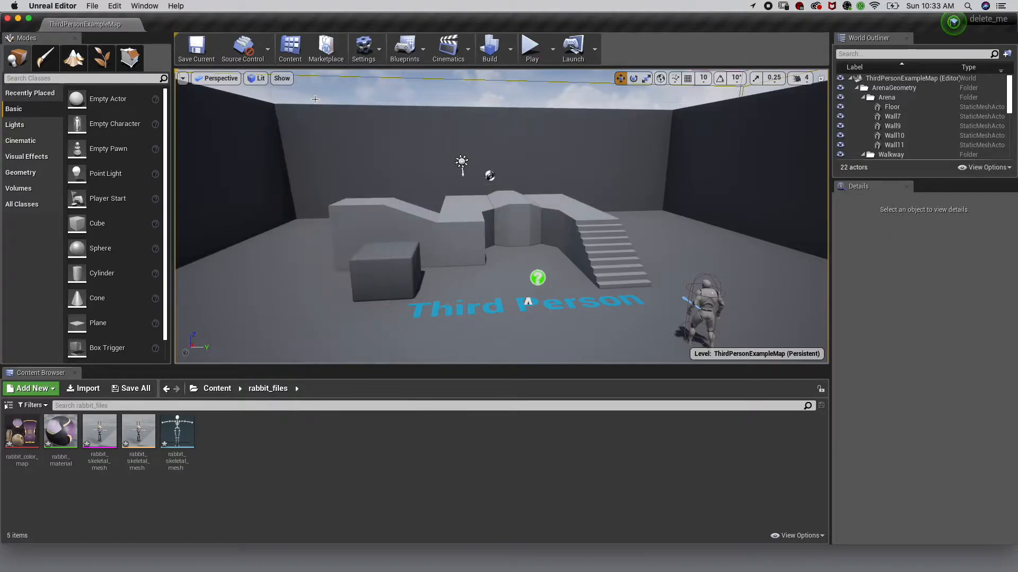
{"action": "type", "text": "rabbit"}
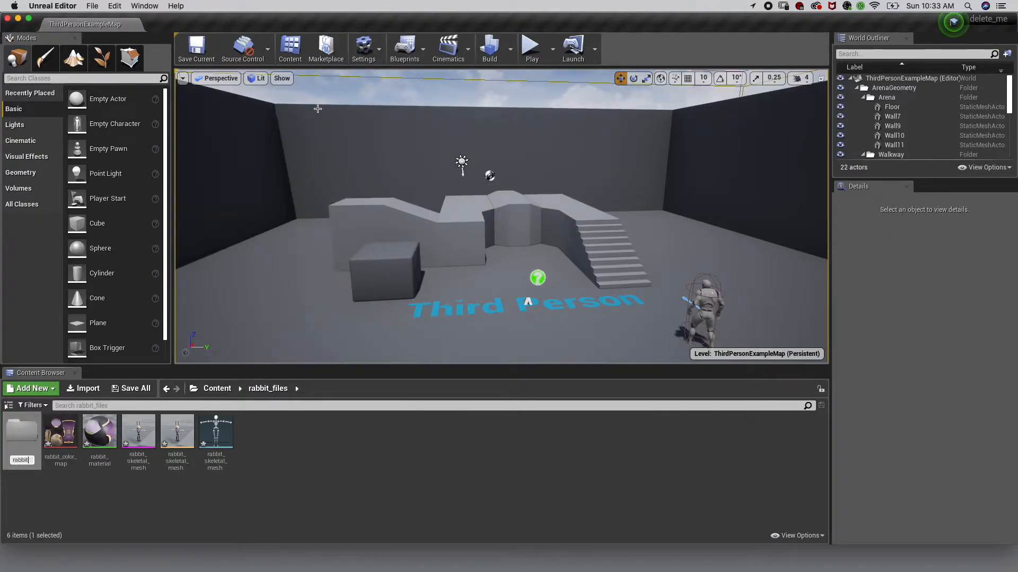
{"action": "type", "text": "_animations"}
{"action": "key", "text": "Return"}
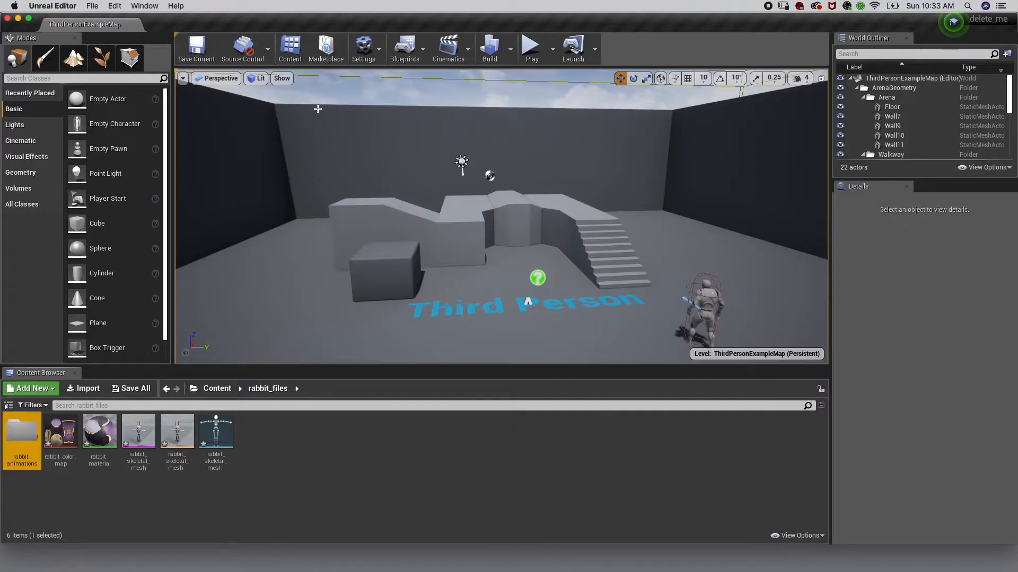
Import rabbit_run_animation.fbx into rabbit_animations using the rabbit_skeletal_mesh_Skeleton, then close the message log
{"action": "double_click", "coordinate": [23, 439]}
{"action": "left_click", "coordinate": [83, 389]}
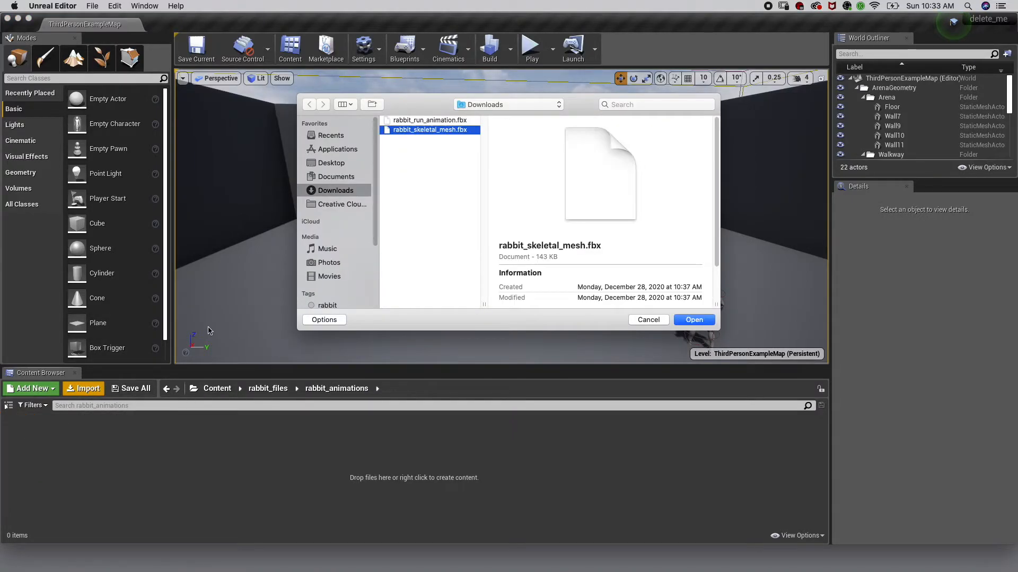
{"action": "double_click", "coordinate": [415, 121]}
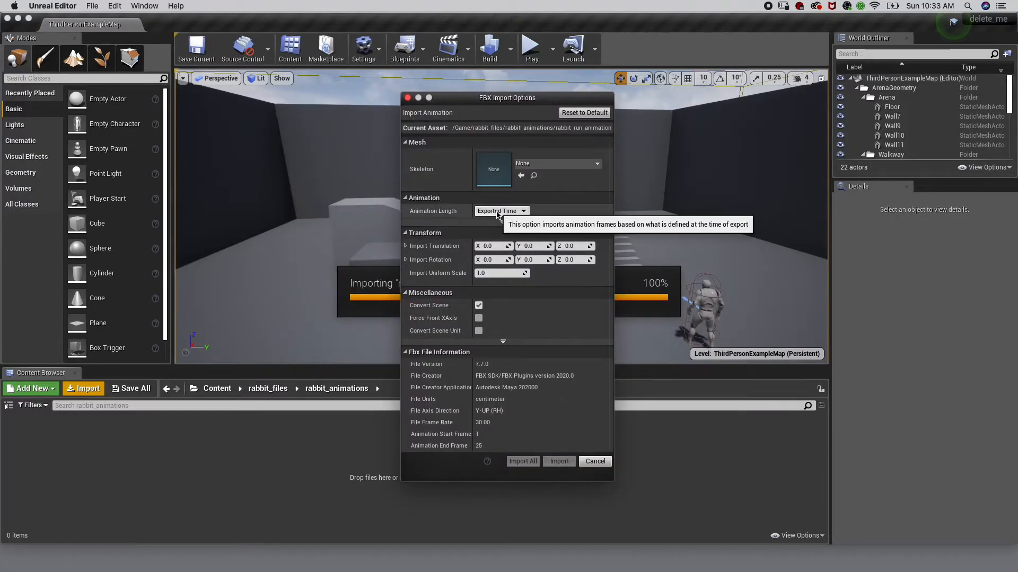
{"action": "left_click", "coordinate": [542, 163]}
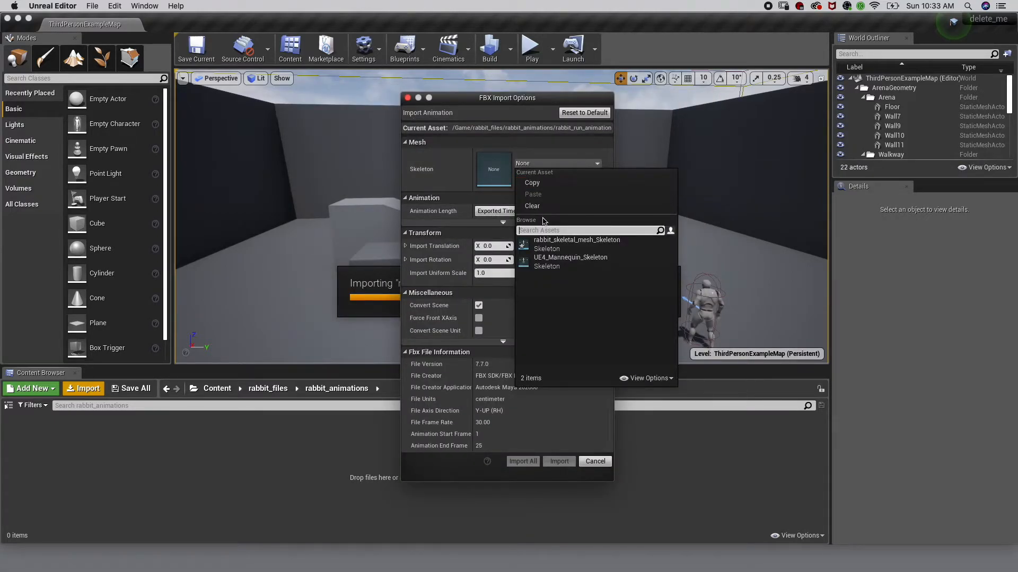
{"action": "left_click", "coordinate": [567, 243]}
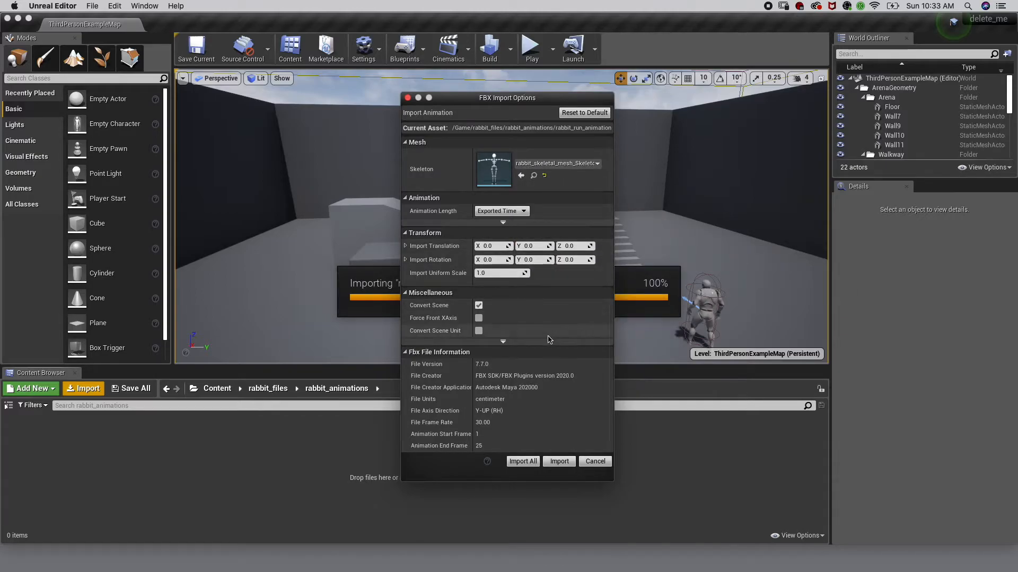
{"action": "left_click", "coordinate": [529, 463]}
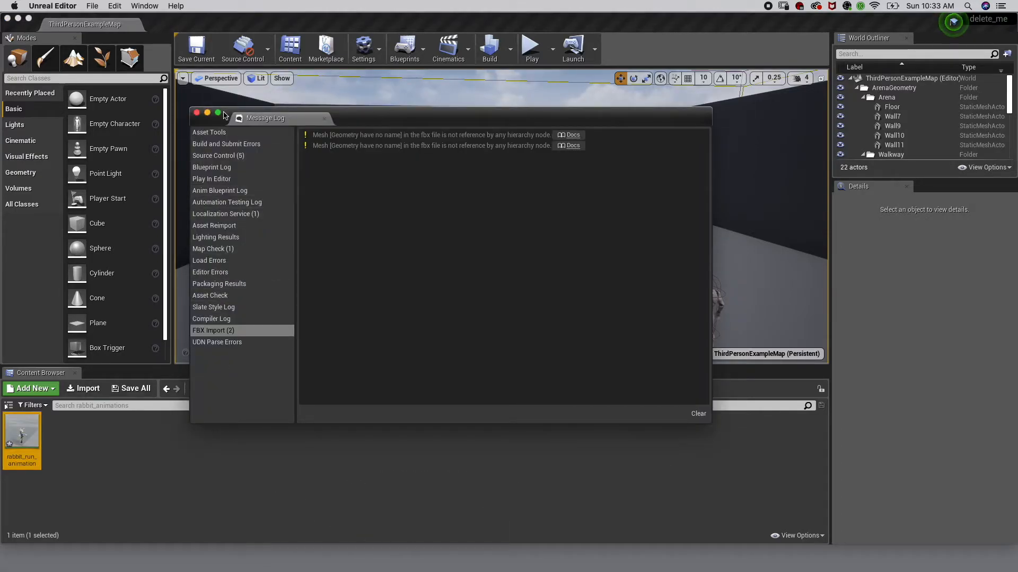
{"action": "left_click", "coordinate": [197, 113]}
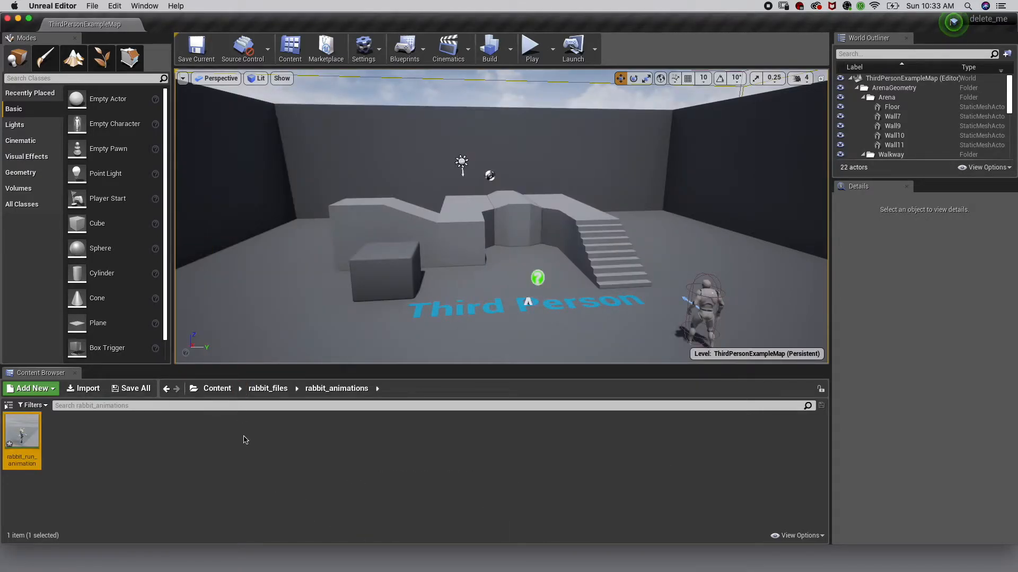
Open the imported rabbit_run_animation to preview it, then close its editor
{"action": "double_click", "coordinate": [21, 433]}
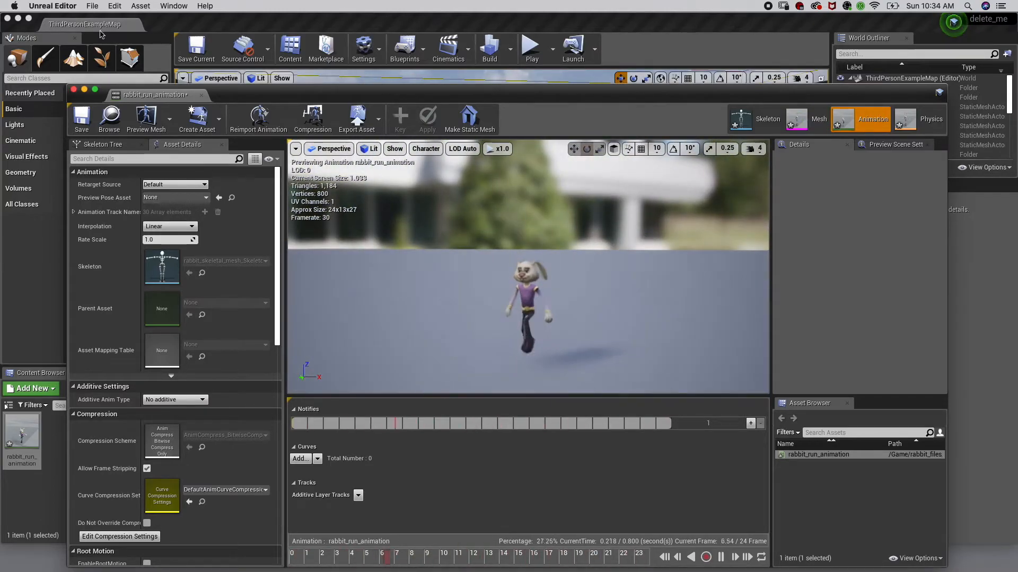
{"action": "left_click", "coordinate": [73, 91]}
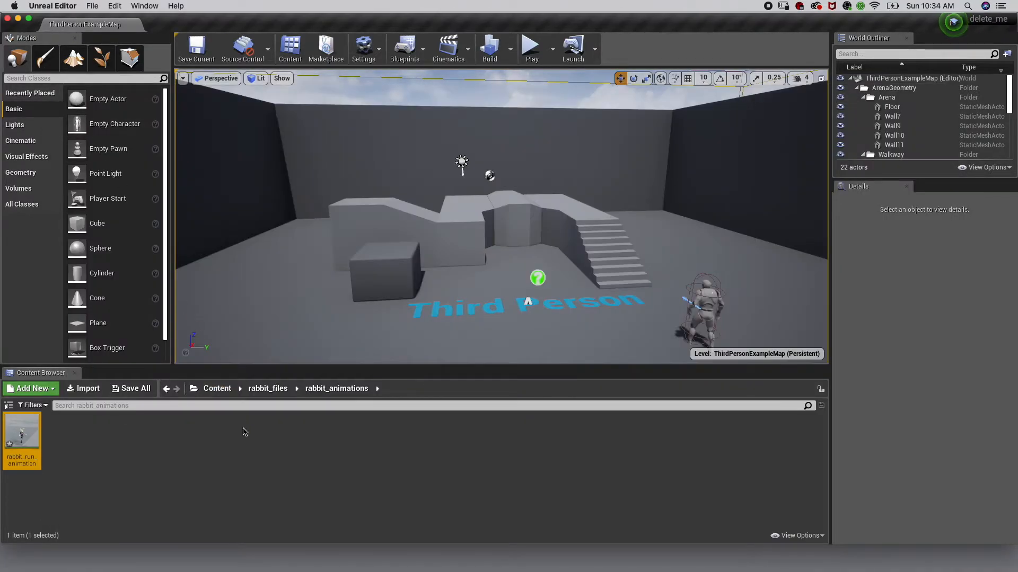
Create an Animation Blueprint named rabbit_BP in rabbit_files with parent class AnimInstance and the rabbit_skeletal_mesh_Skeleton
{"action": "left_click", "coordinate": [252, 452]}
{"action": "left_click", "coordinate": [268, 389]}
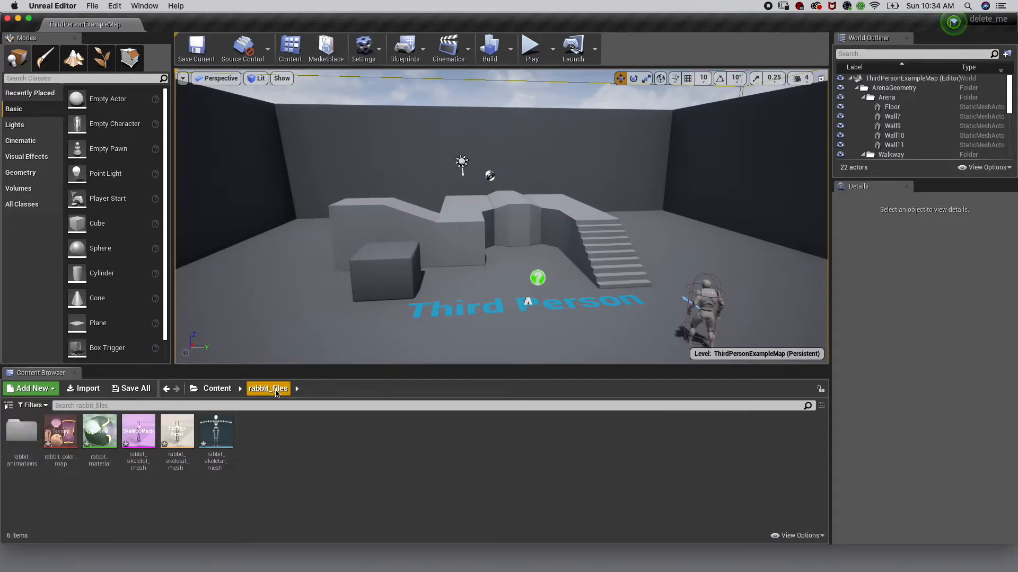
{"action": "right_click", "coordinate": [303, 452]}
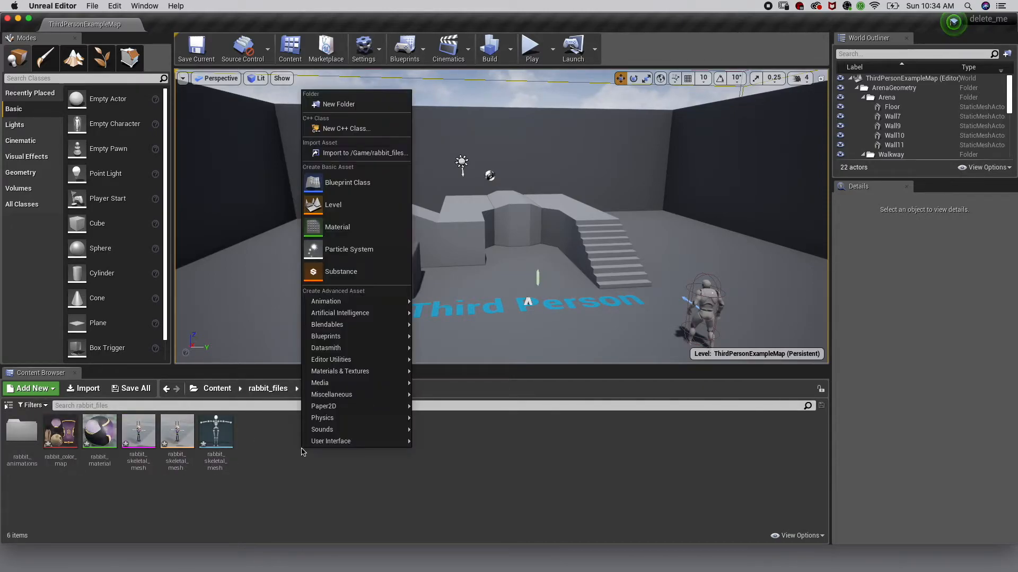
{"action": "mouse_move", "coordinate": [327, 308]}
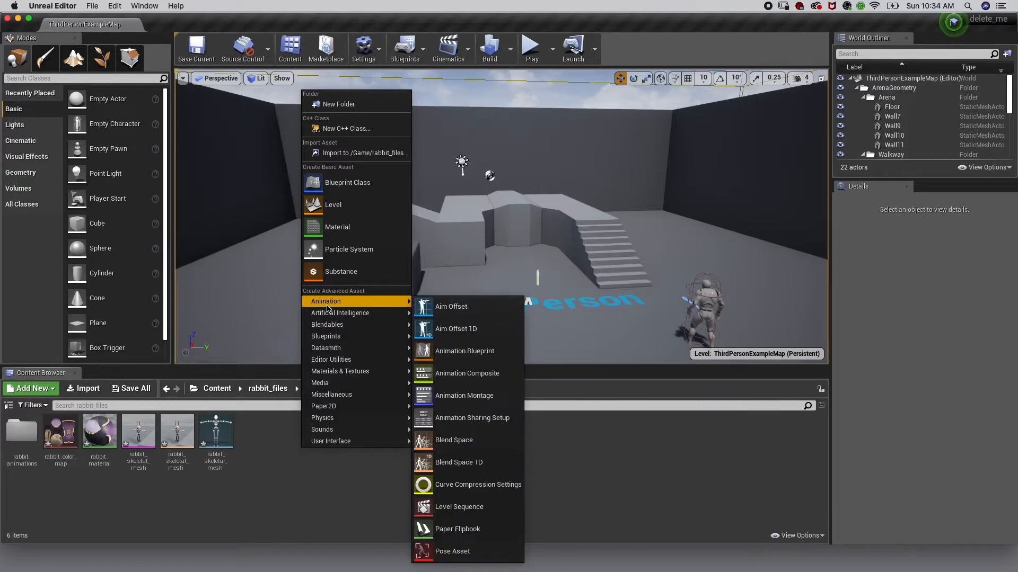
{"action": "left_click", "coordinate": [465, 351]}
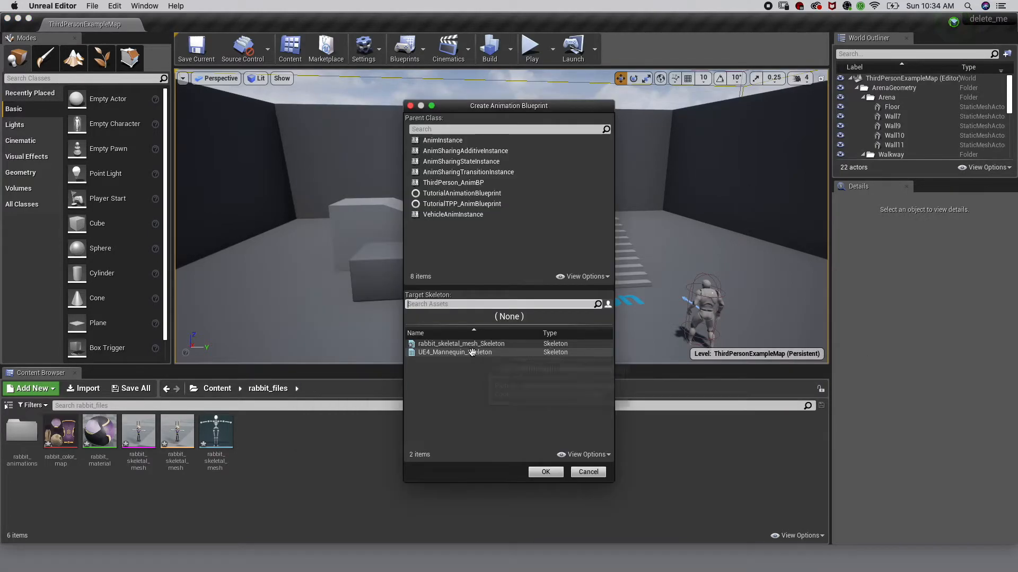
{"action": "left_click", "coordinate": [455, 141]}
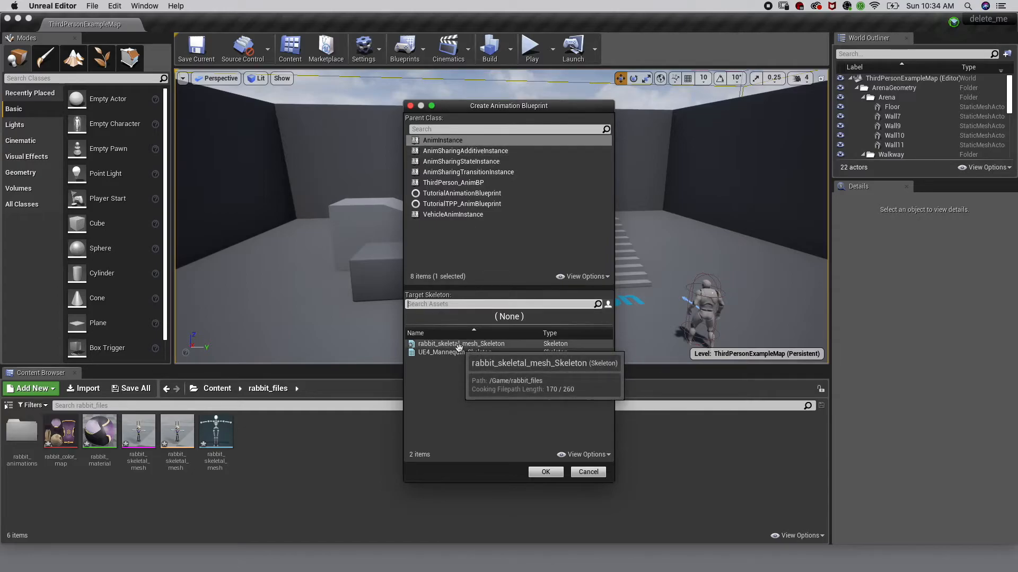
{"action": "left_click", "coordinate": [459, 344]}
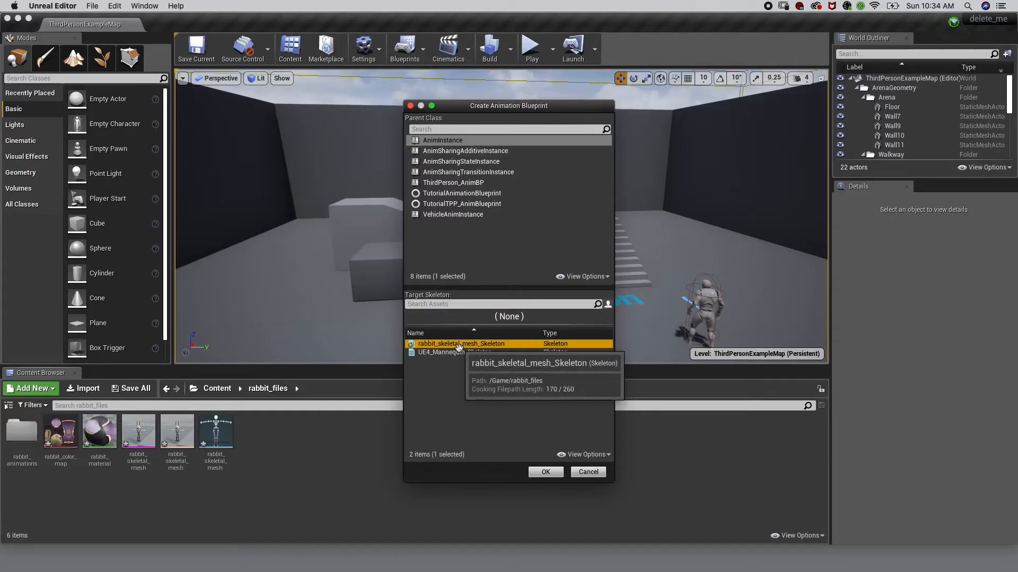
{"action": "left_click", "coordinate": [545, 473]}
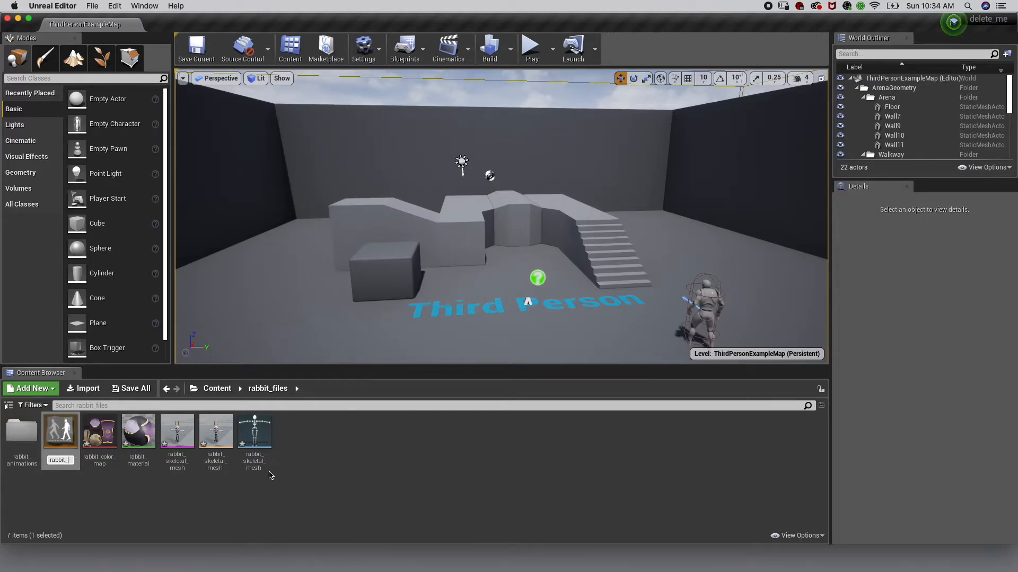
{"action": "key", "text": "Return"}
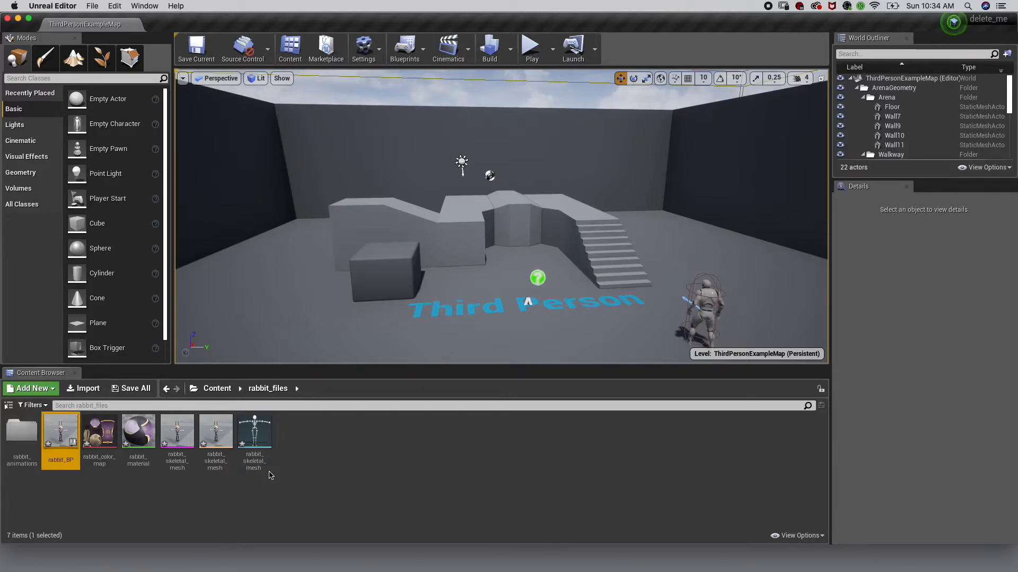
Open rabbit_BP and add a Play rabbit_run_animation node to its Anim Graph from the rabbit_animations folder
{"action": "double_click", "coordinate": [70, 429]}
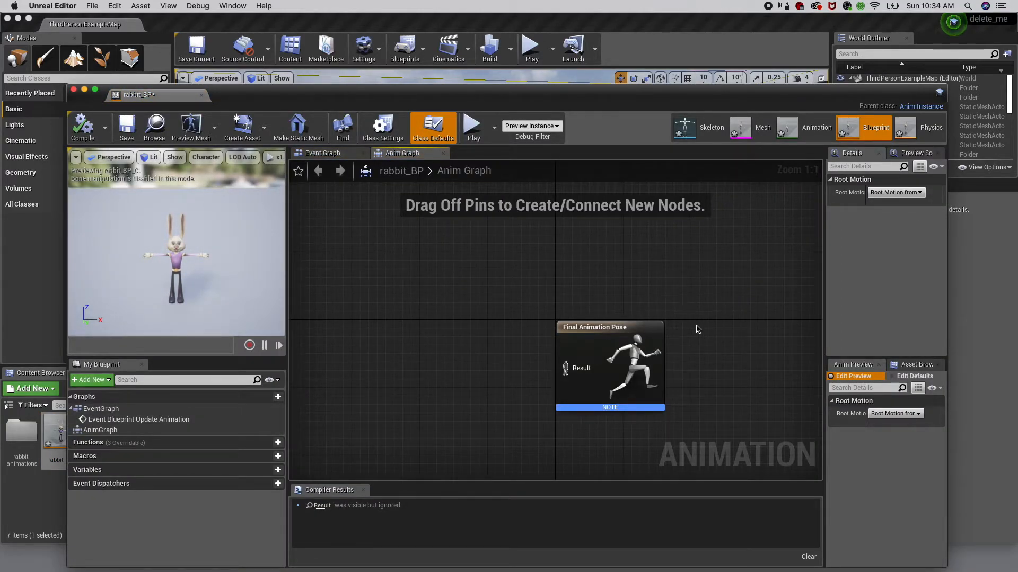
{"action": "left_click_drag", "start_coordinate": [389, 24], "coordinate": [669, 24]}
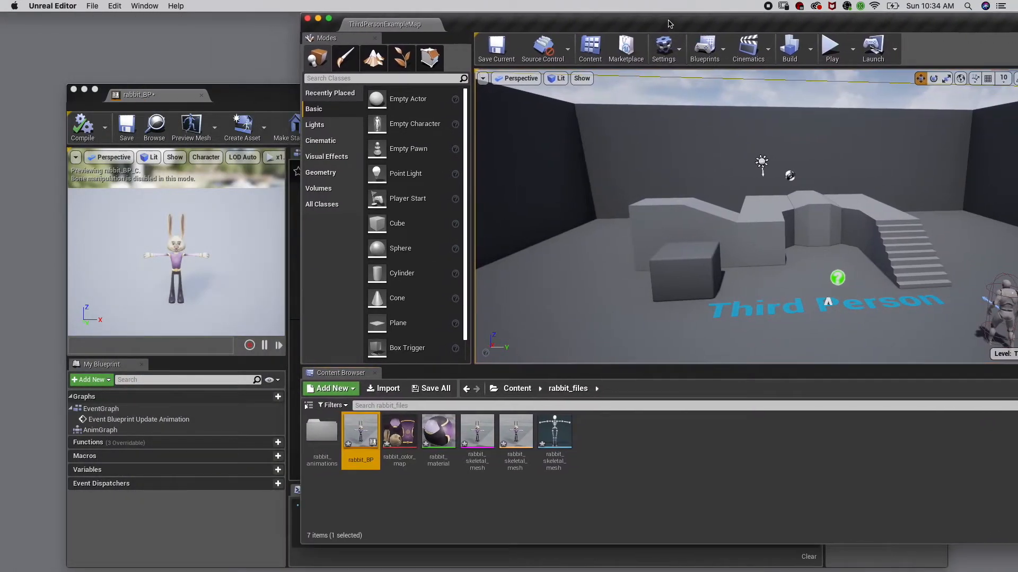
{"action": "double_click", "coordinate": [322, 430]}
{"action": "left_click_drag", "start_coordinate": [245, 104], "coordinate": [39, 109]}
{"action": "left_click_drag", "start_coordinate": [321, 106], "coordinate": [49, 87]}
{"action": "left_click_drag", "start_coordinate": [483, 19], "coordinate": [508, 21]}
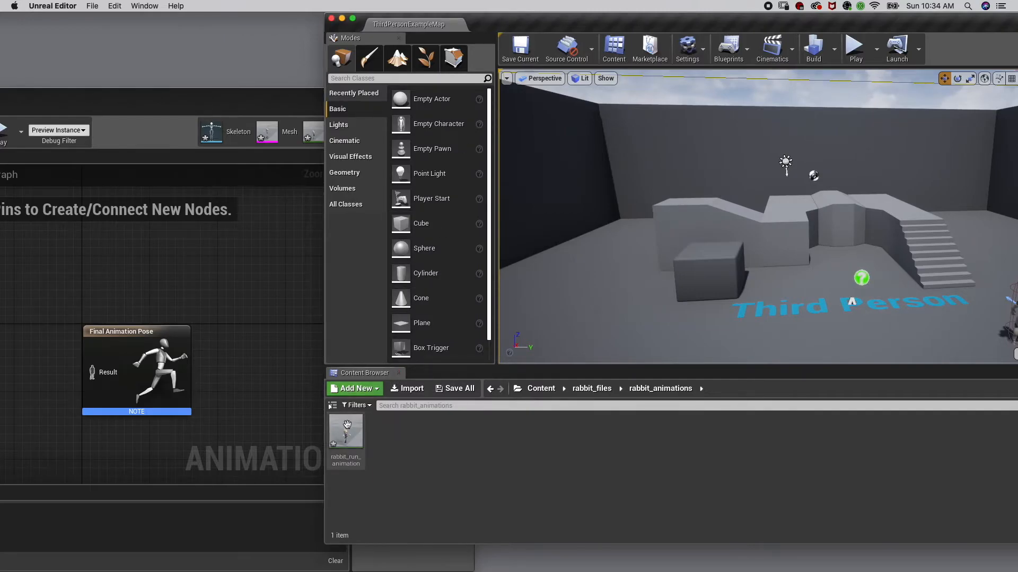
{"action": "left_click_drag", "start_coordinate": [347, 423], "coordinate": [253, 392]}
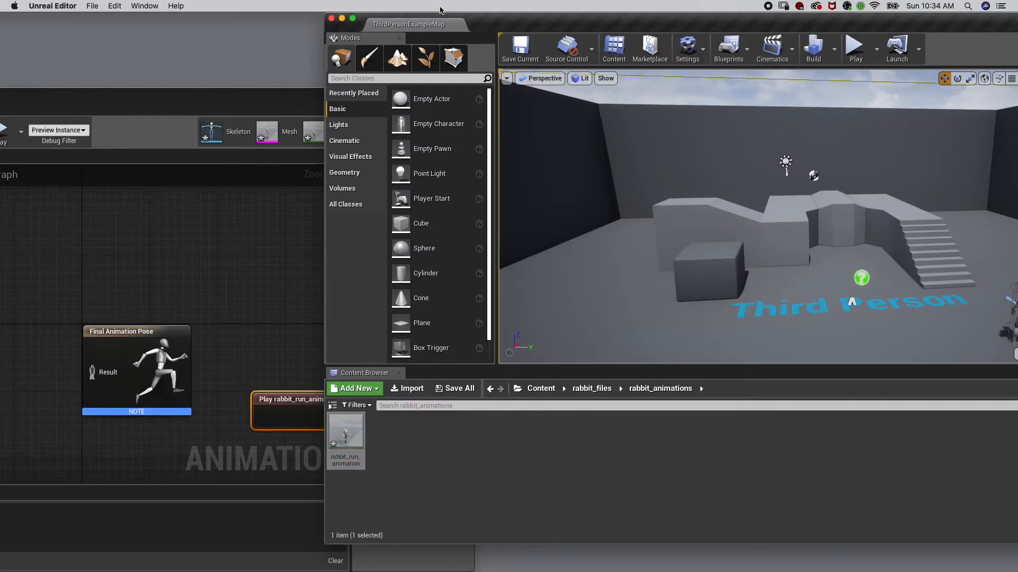
Connect the Play rabbit_run_animation node's output to the Final Animation Pose Result
{"action": "left_click_drag", "start_coordinate": [483, 21], "coordinate": [254, 21]}
{"action": "left_click_drag", "start_coordinate": [62, 103], "coordinate": [421, 67]}
{"action": "left_click_drag", "start_coordinate": [628, 362], "coordinate": [274, 330]}
{"action": "left_click_drag", "start_coordinate": [336, 339], "coordinate": [452, 336]}
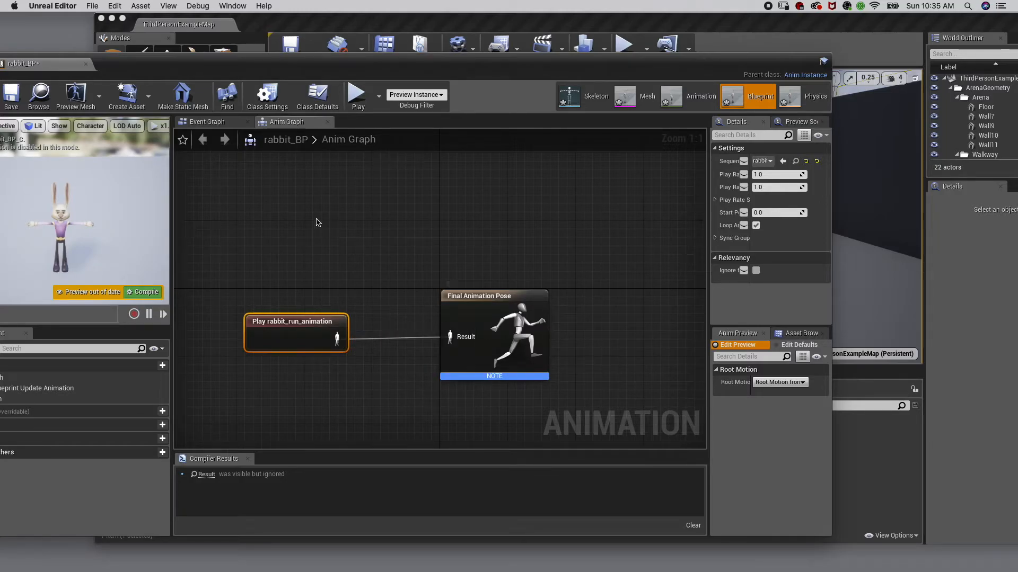
Compile and save rabbit_BP, then close the blueprint editor
{"action": "left_click_drag", "start_coordinate": [125, 69], "coordinate": [206, 51]}
{"action": "left_click", "coordinate": [48, 78]}
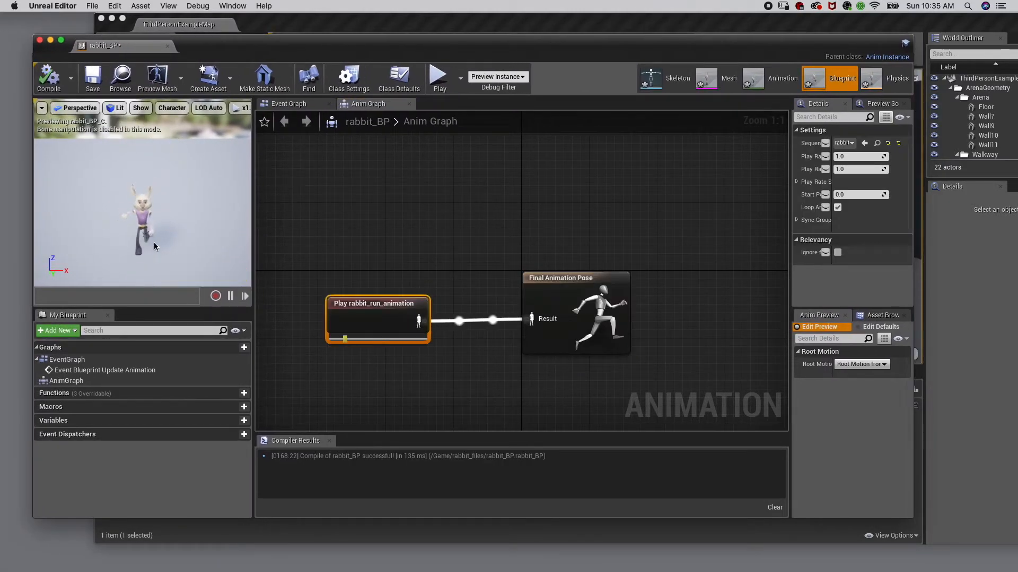
{"action": "left_click", "coordinate": [93, 79]}
{"action": "left_click", "coordinate": [40, 41]}
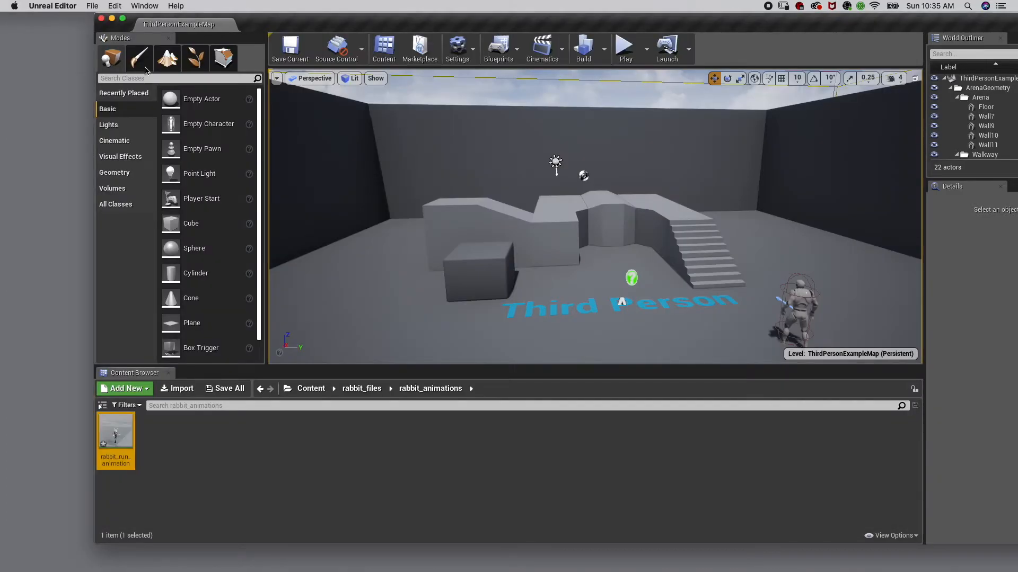
Open the ThirdPersonBP folder in the Content folder
{"action": "left_click_drag", "start_coordinate": [353, 23], "coordinate": [261, 23]}
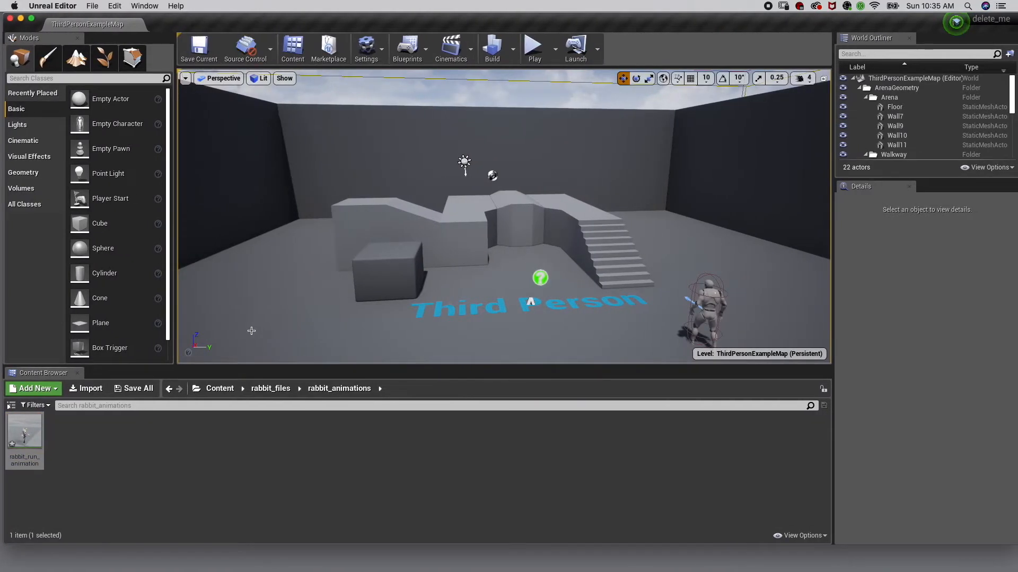
{"action": "left_click", "coordinate": [221, 389]}
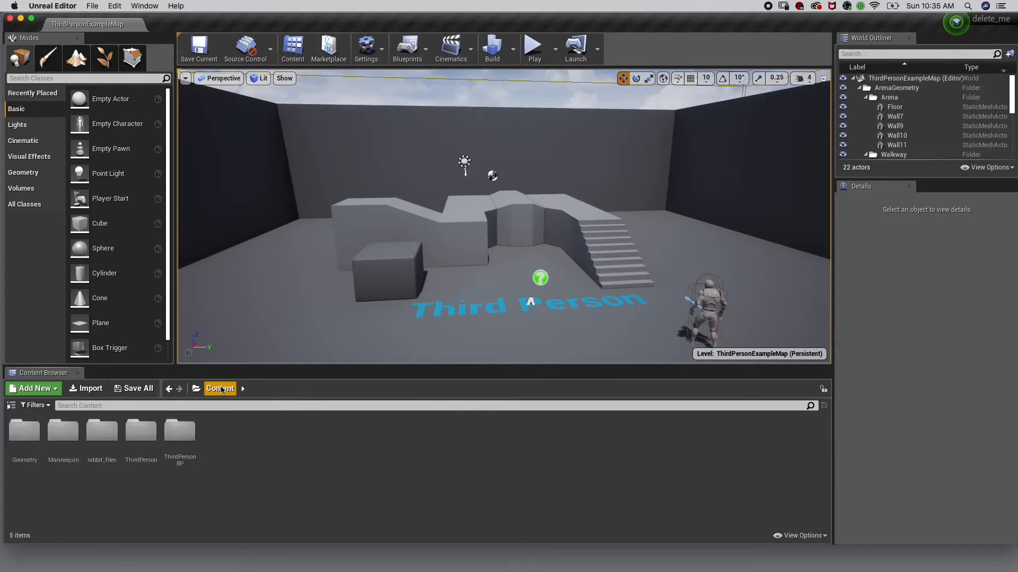
{"action": "double_click", "coordinate": [178, 433]}
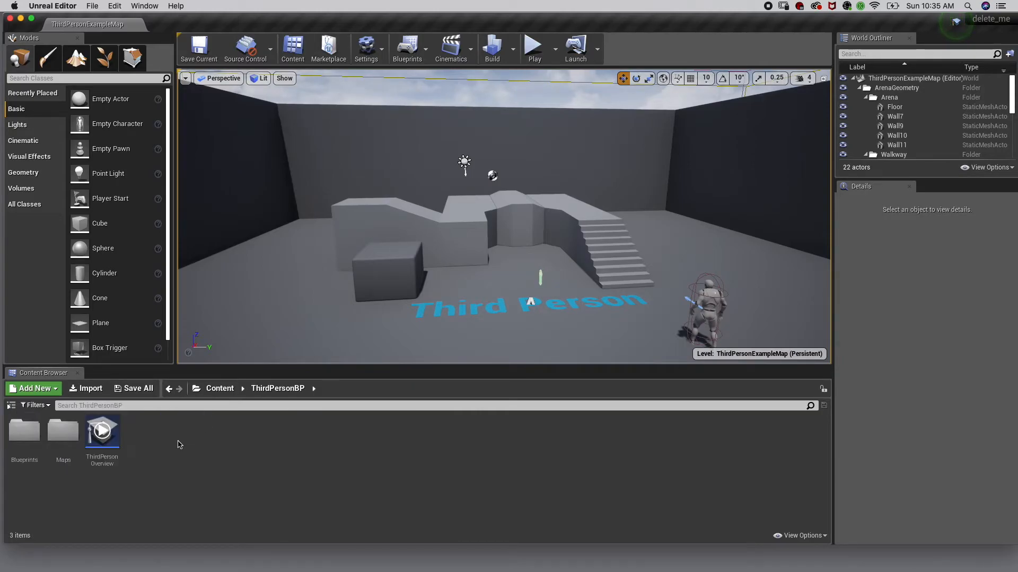
Open the ThirdPersonCharacter blueprint from the ThirdPersonBP Blueprints folder
{"action": "double_click", "coordinate": [19, 434]}
{"action": "left_click", "coordinate": [35, 430]}
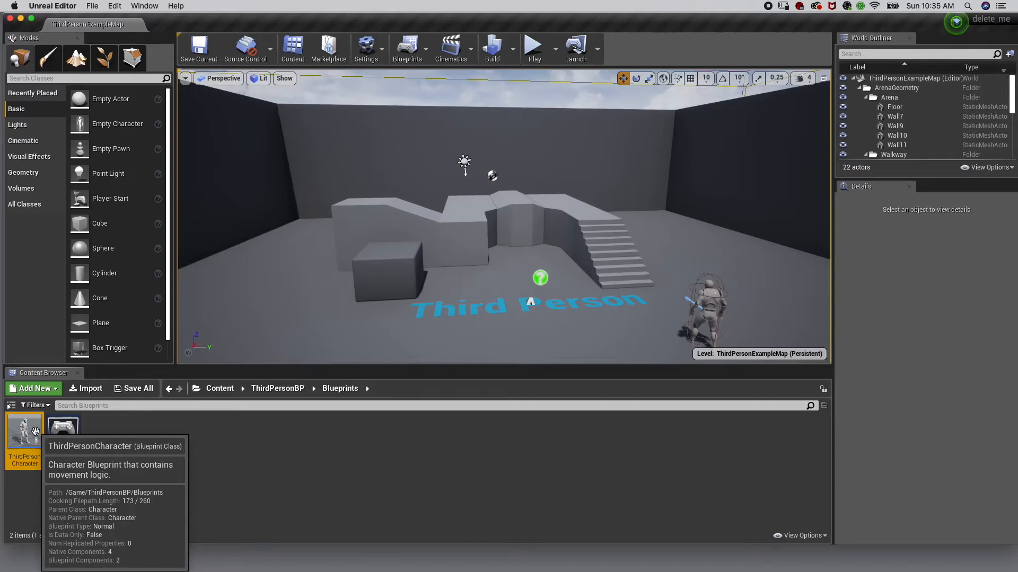
{"action": "left_click", "coordinate": [715, 304]}
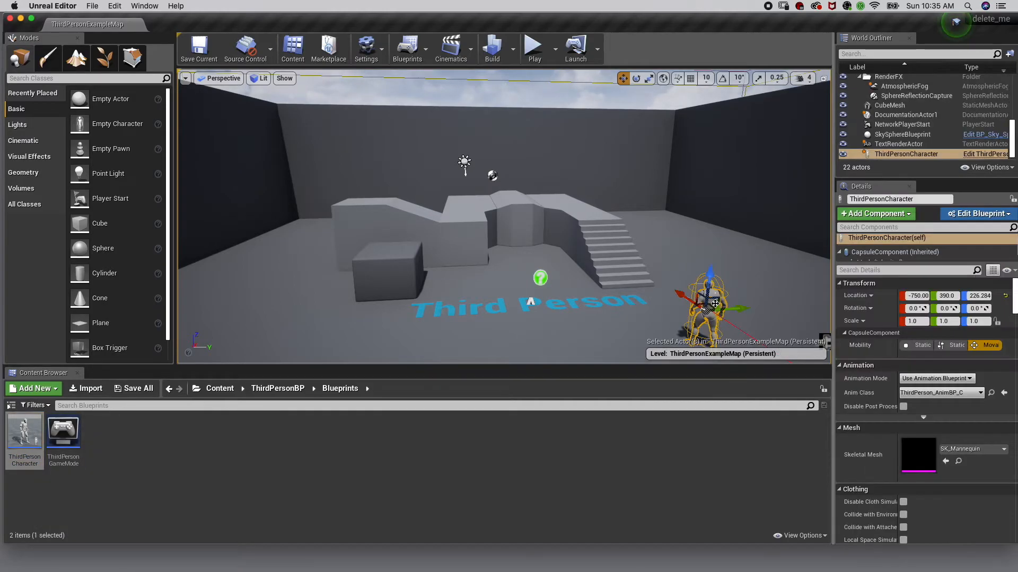
{"action": "right_click", "coordinate": [911, 154]}
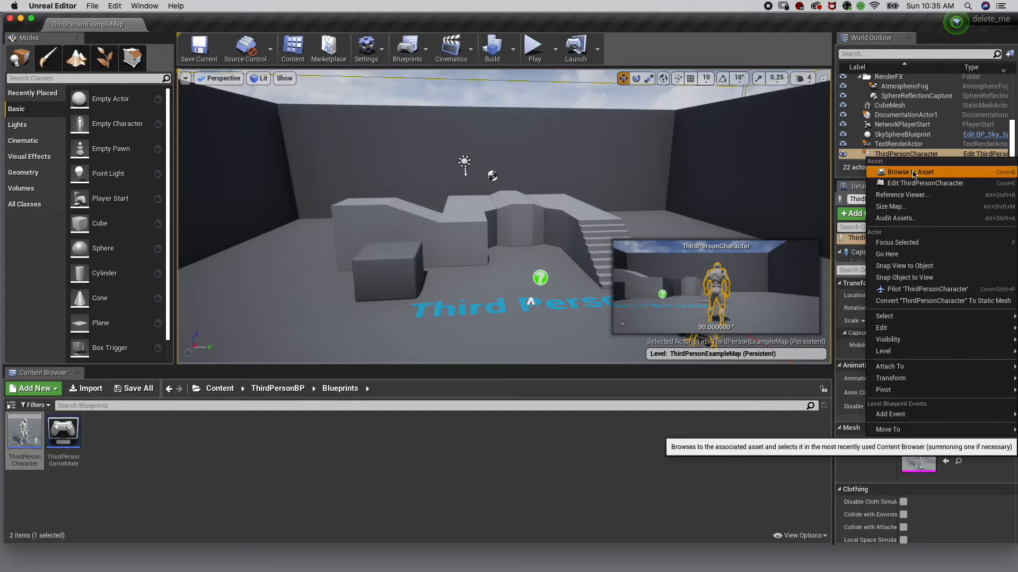
{"action": "left_click", "coordinate": [912, 171]}
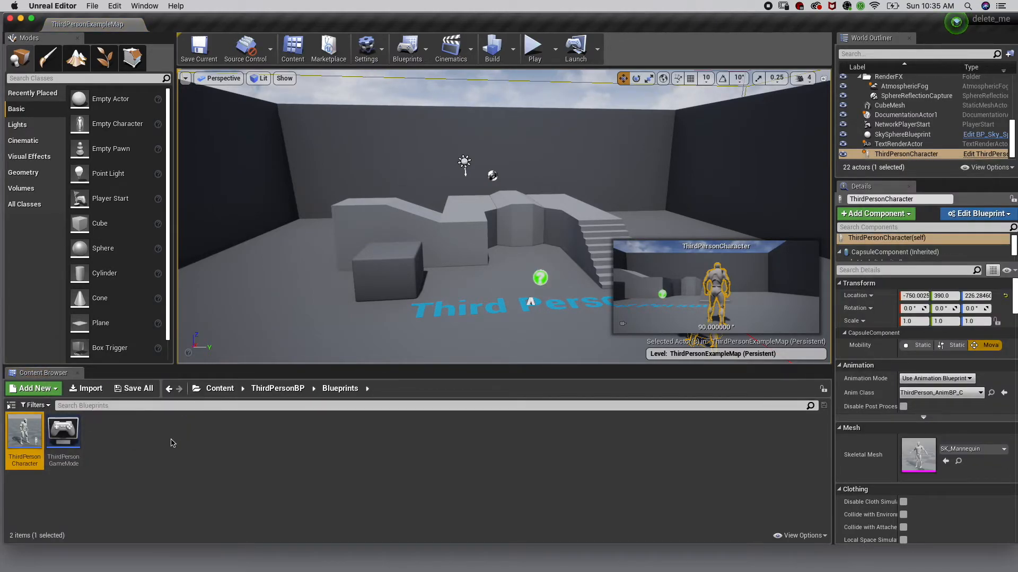
{"action": "left_click", "coordinate": [189, 446]}
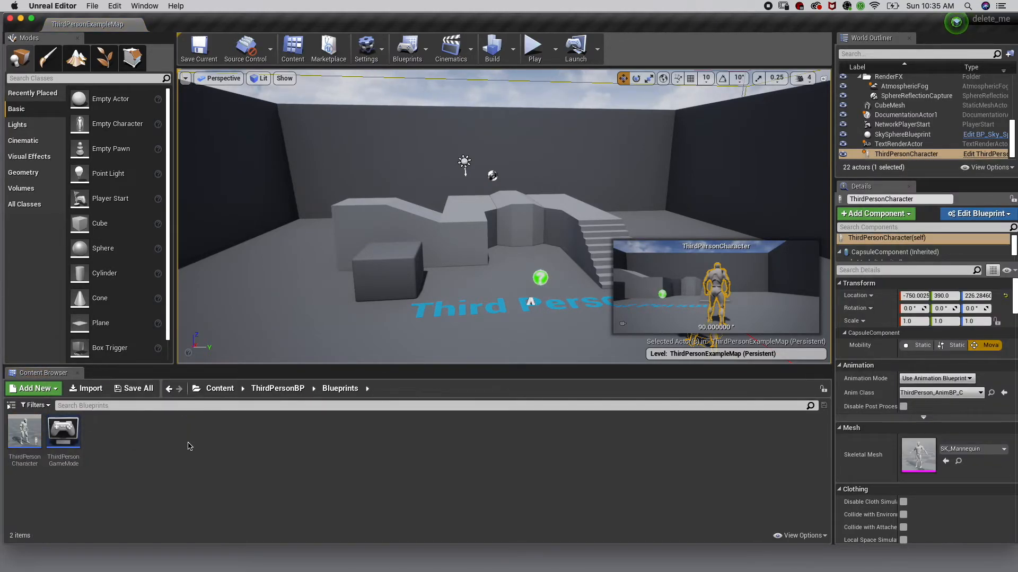
{"action": "double_click", "coordinate": [26, 432]}
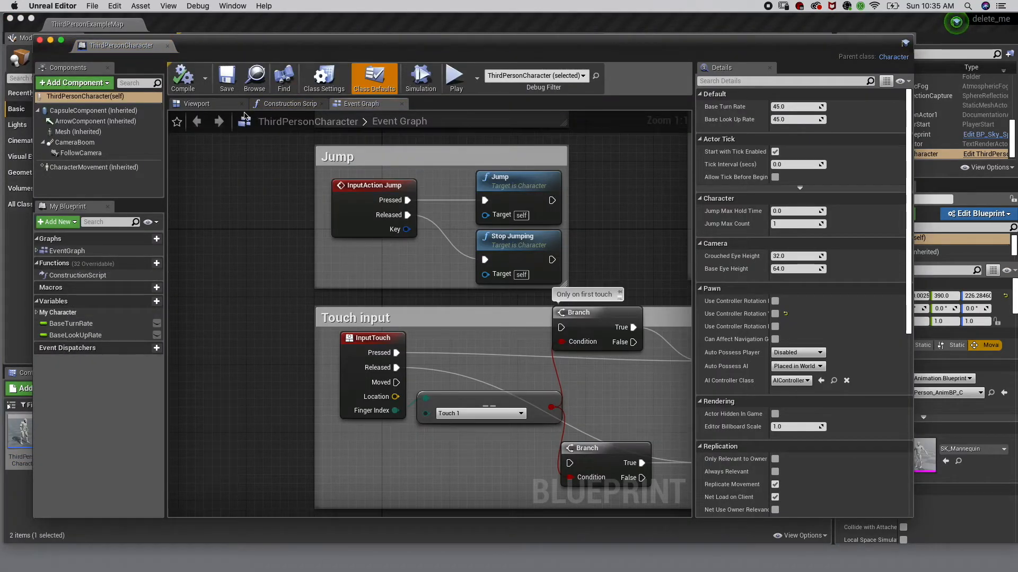
Set the Mesh component's skeletal mesh to rabbit_skeletal_mesh and its Anim Class to rabbit_BP
{"action": "left_click", "coordinate": [97, 133]}
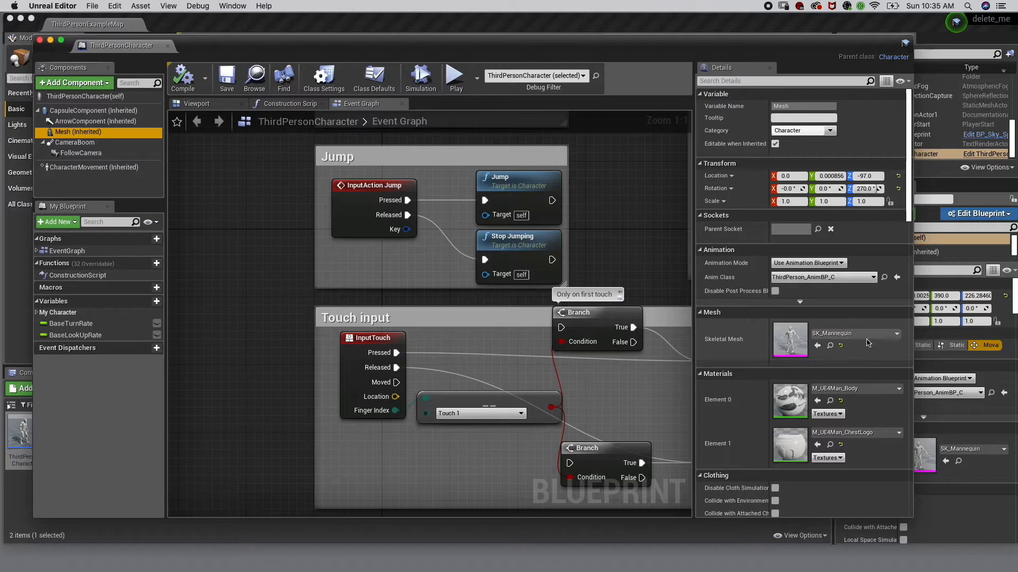
{"action": "left_click", "coordinate": [896, 335]}
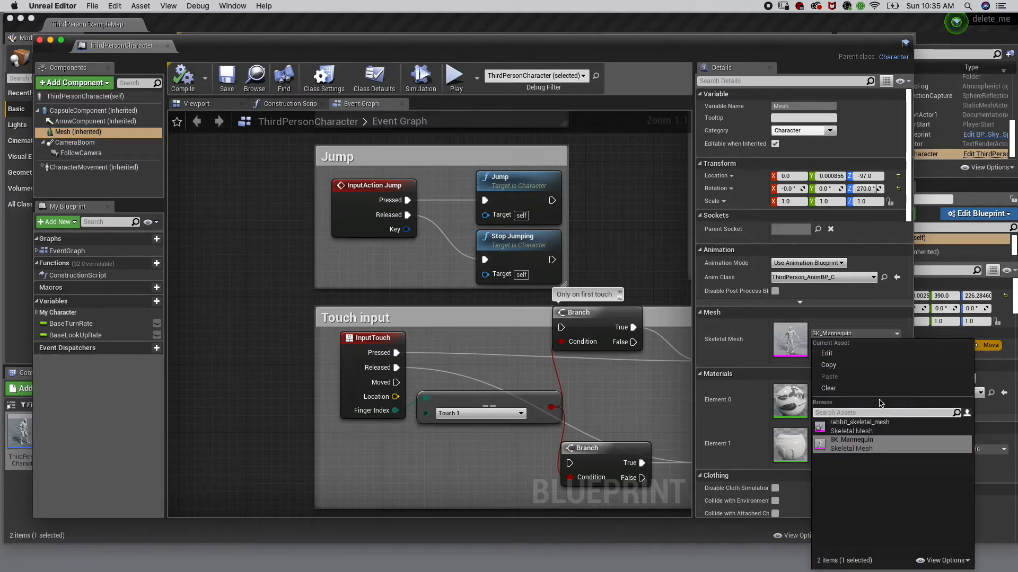
{"action": "left_click", "coordinate": [869, 431]}
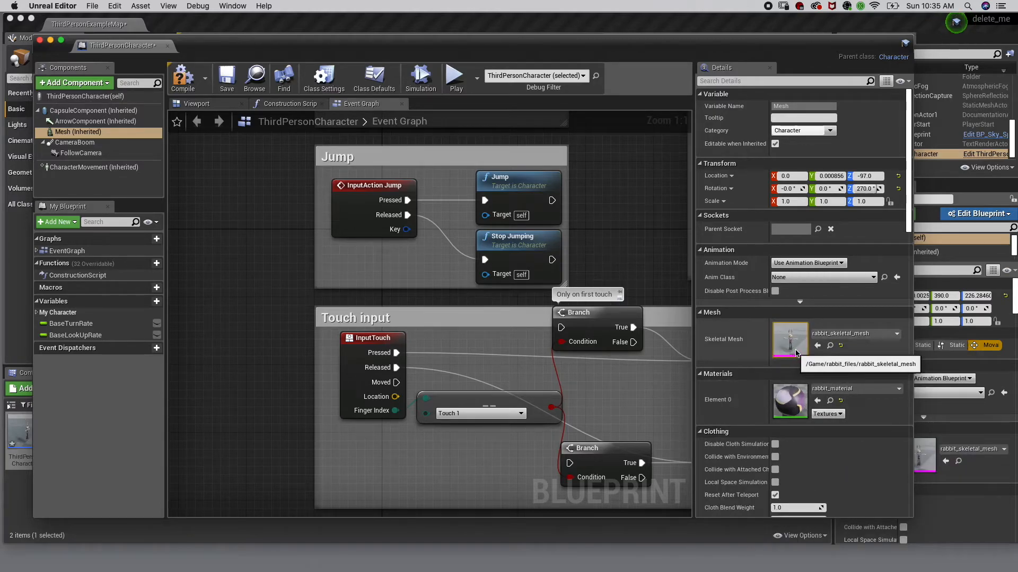
{"action": "left_click", "coordinate": [873, 279]}
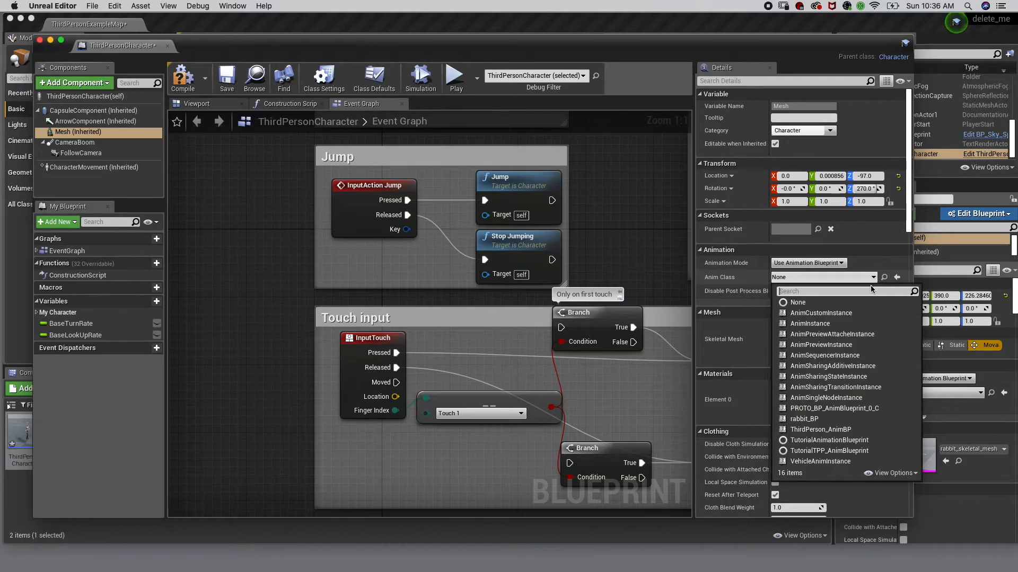
{"action": "left_click", "coordinate": [803, 419]}
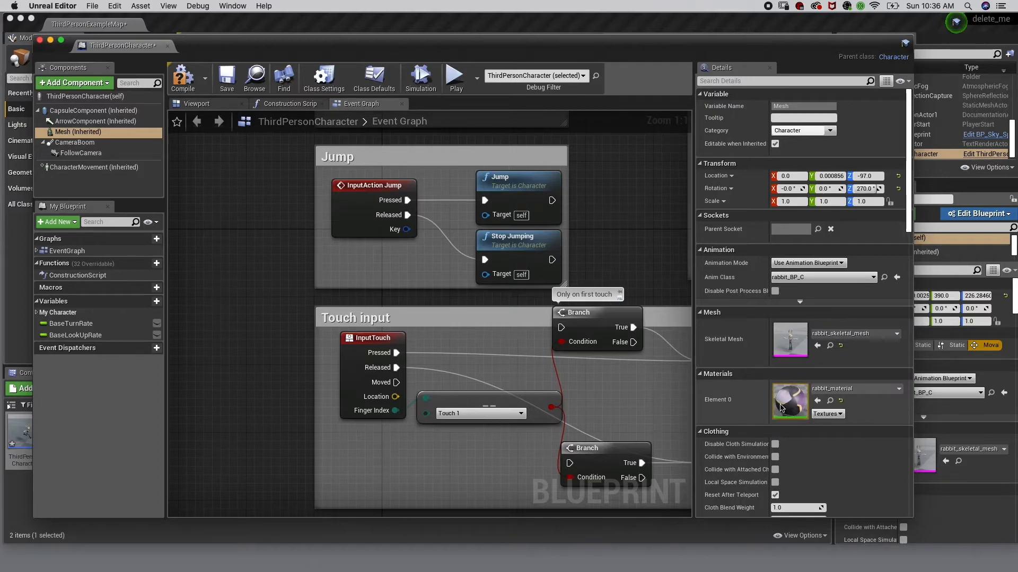
Save and compile the ThirdPersonCharacter blueprint, then close its editor
{"action": "left_click", "coordinate": [226, 78]}
{"action": "left_click", "coordinate": [183, 79]}
{"action": "left_click_drag", "start_coordinate": [181, 45], "coordinate": [206, 210]}
{"action": "left_click", "coordinate": [115, 192]}
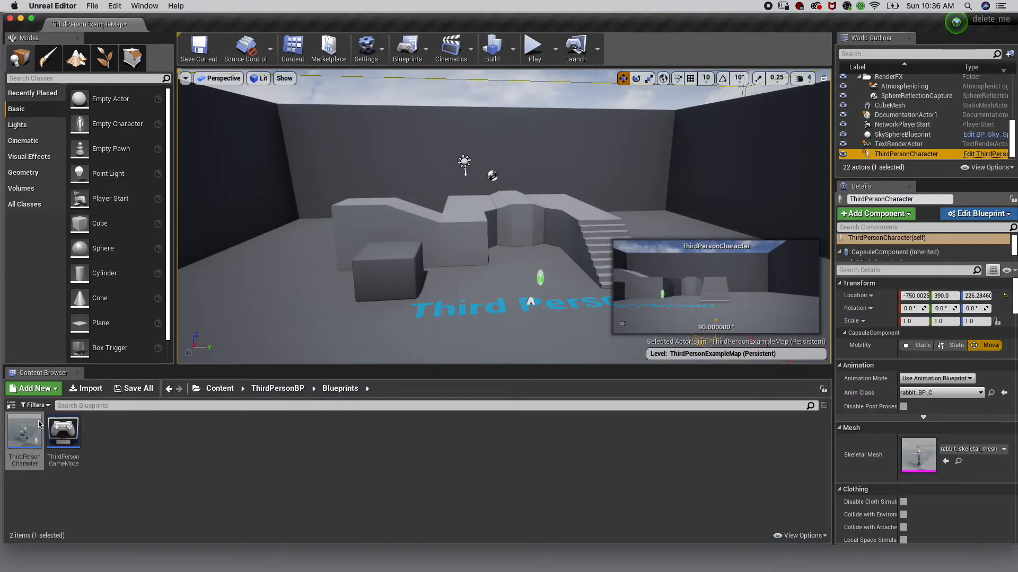
Reopen ThirdPersonCharacter and set the Mesh component's scale to 10 on X, Y and Z
{"action": "double_click", "coordinate": [19, 434]}
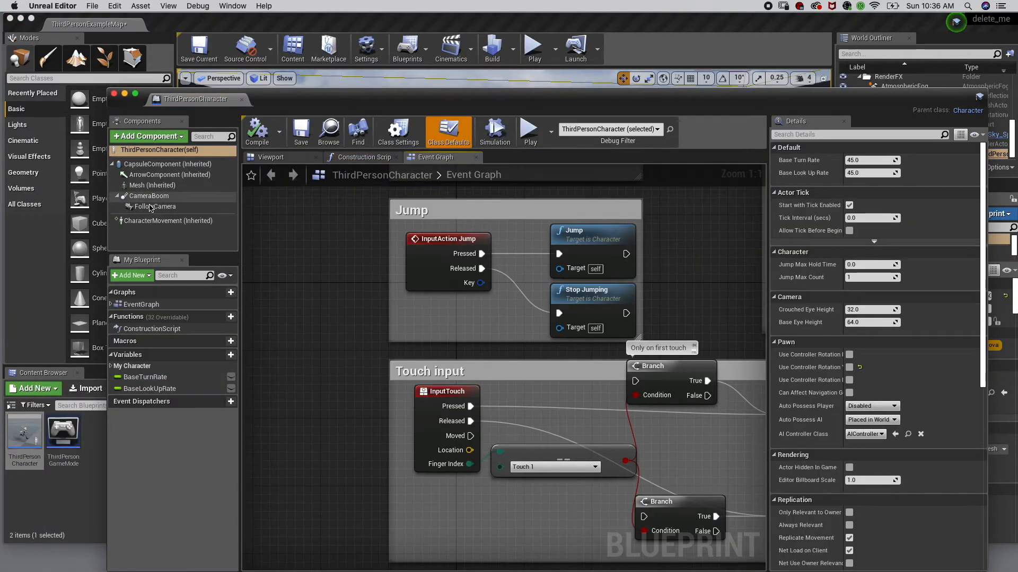
{"action": "left_click", "coordinate": [154, 186]}
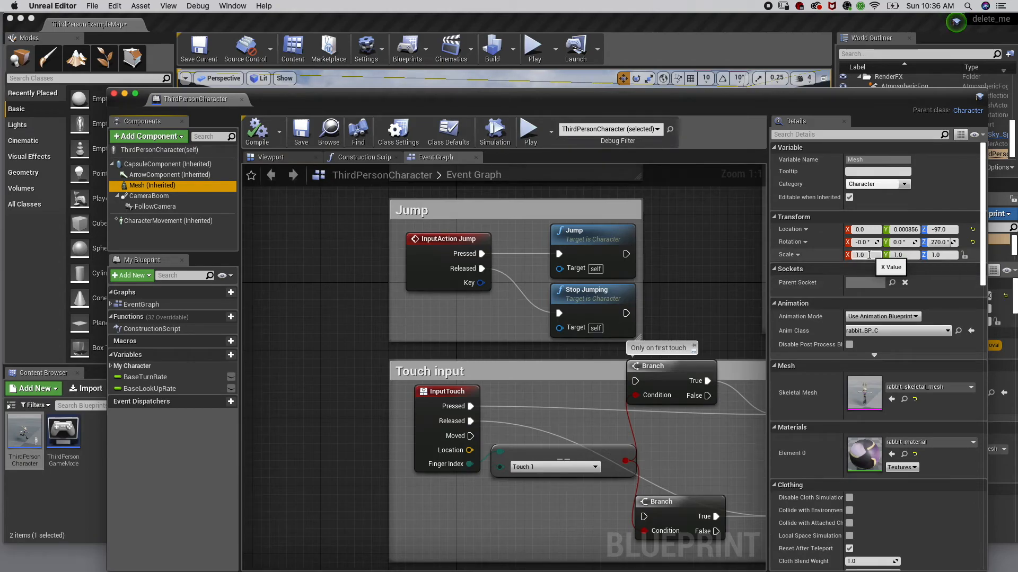
{"action": "left_click", "coordinate": [869, 255]}
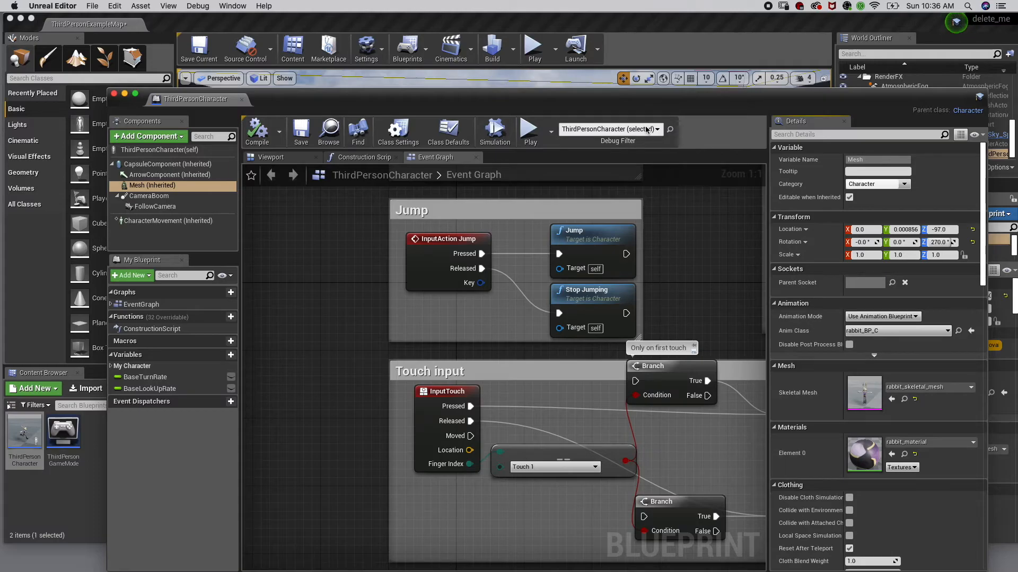
{"action": "left_click_drag", "start_coordinate": [278, 97], "coordinate": [243, 412]}
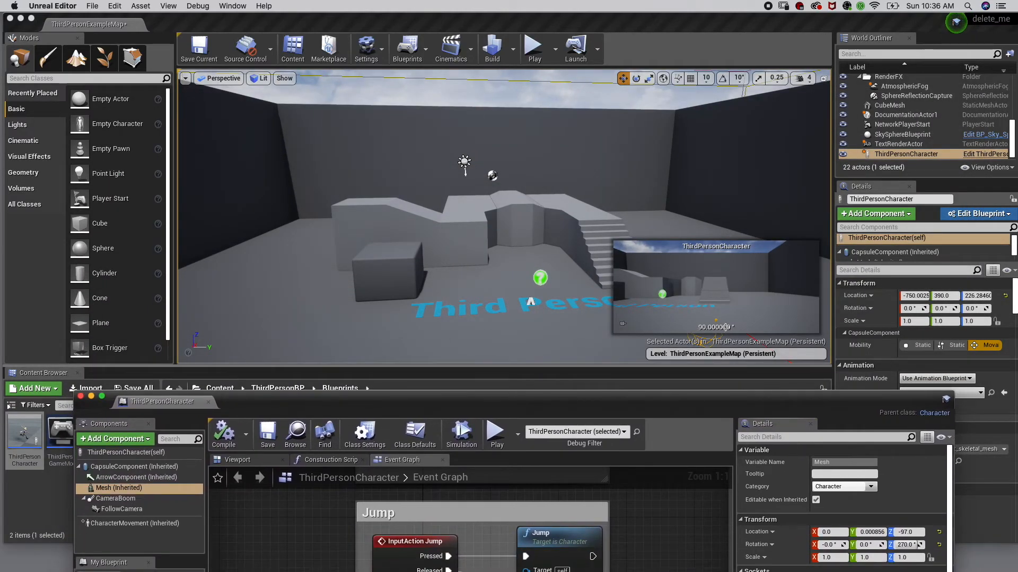
{"action": "left_click_drag", "start_coordinate": [646, 405], "coordinate": [304, 95]}
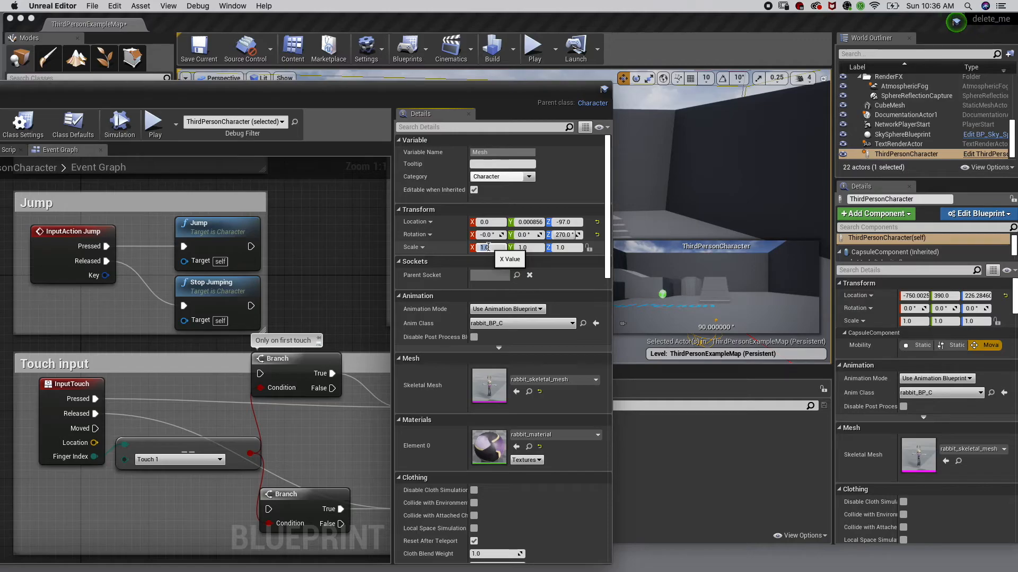
{"action": "type", "text": "99"}
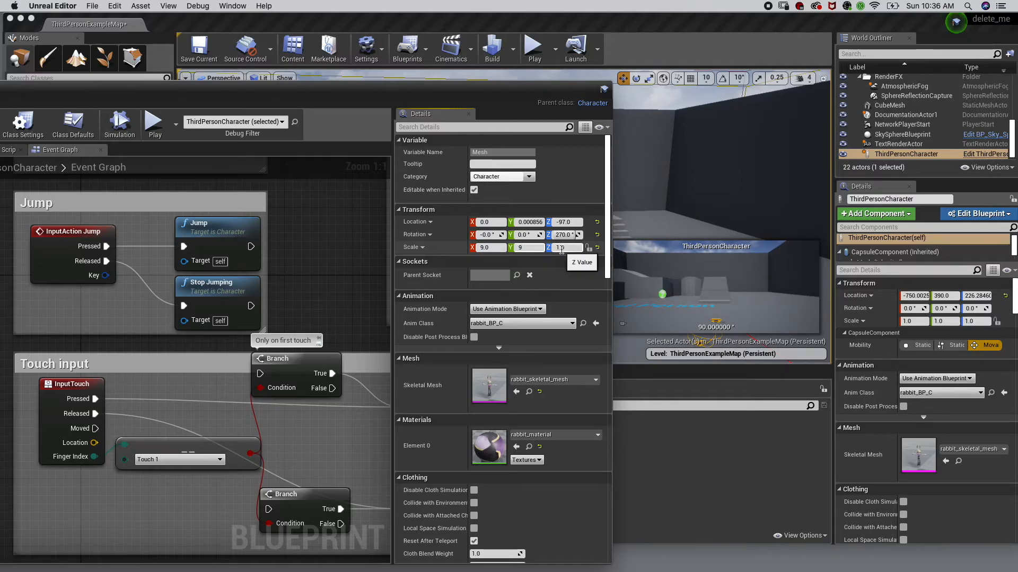
{"action": "type", "text": "9"}
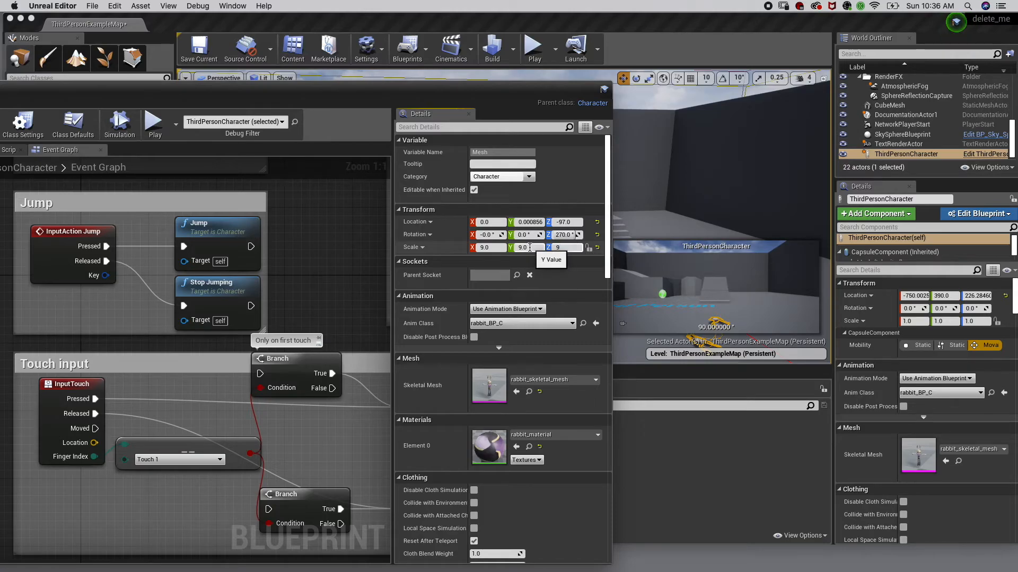
{"action": "left_click", "coordinate": [528, 247]}
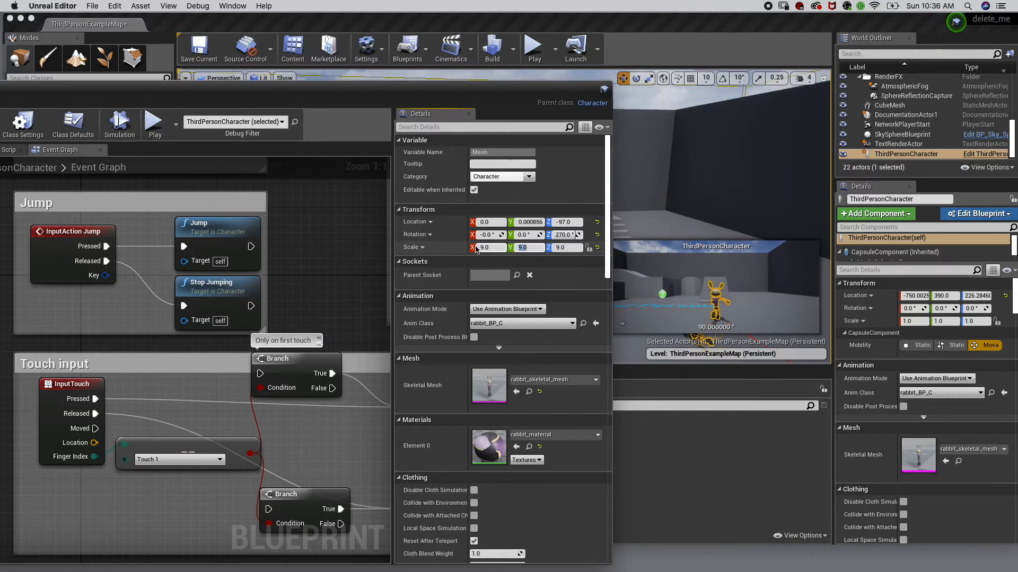
{"action": "left_click", "coordinate": [493, 247]}
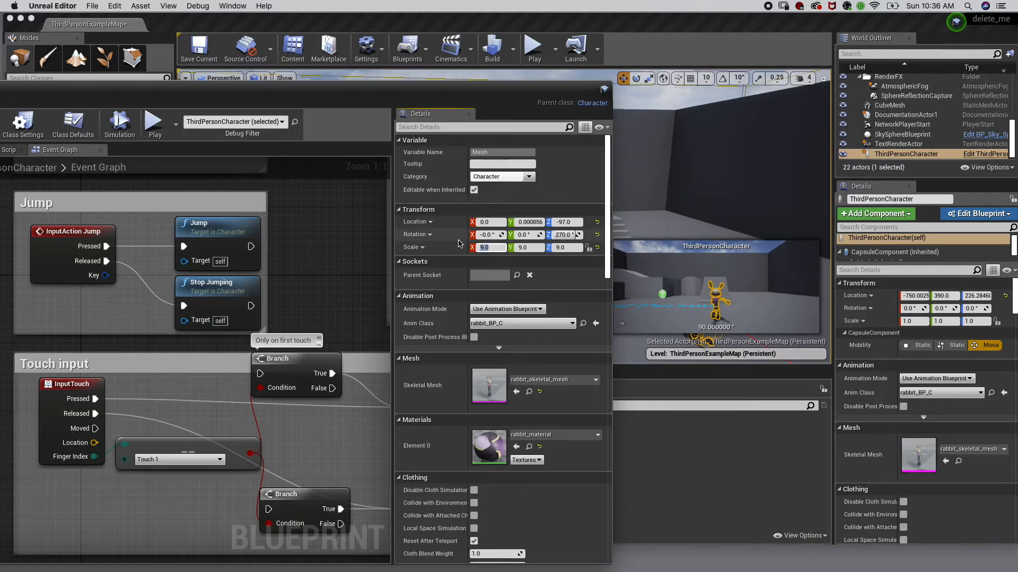
{"action": "type", "text": "10"}
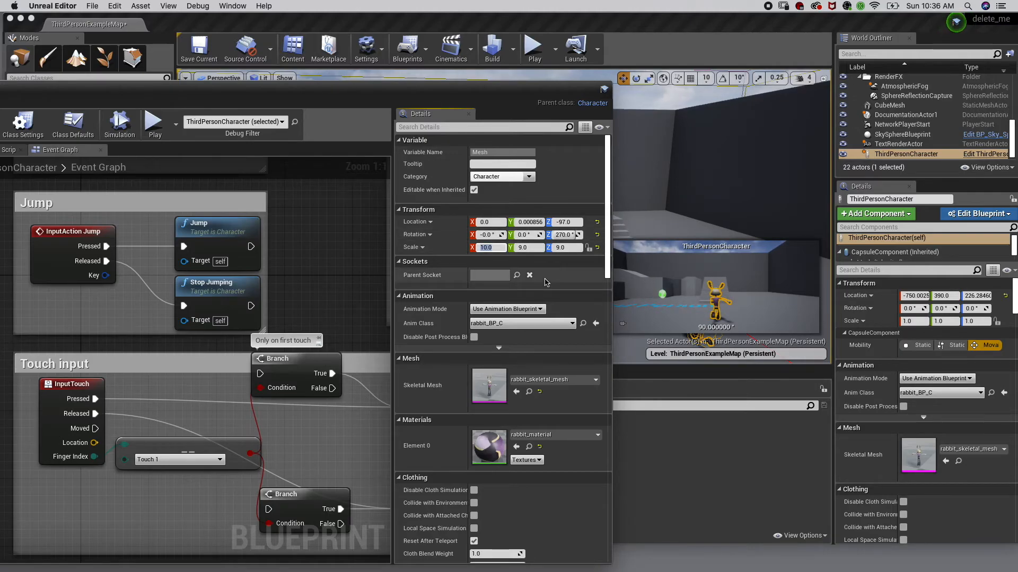
{"action": "key", "text": "Tab"}
{"action": "type", "text": "1-"}
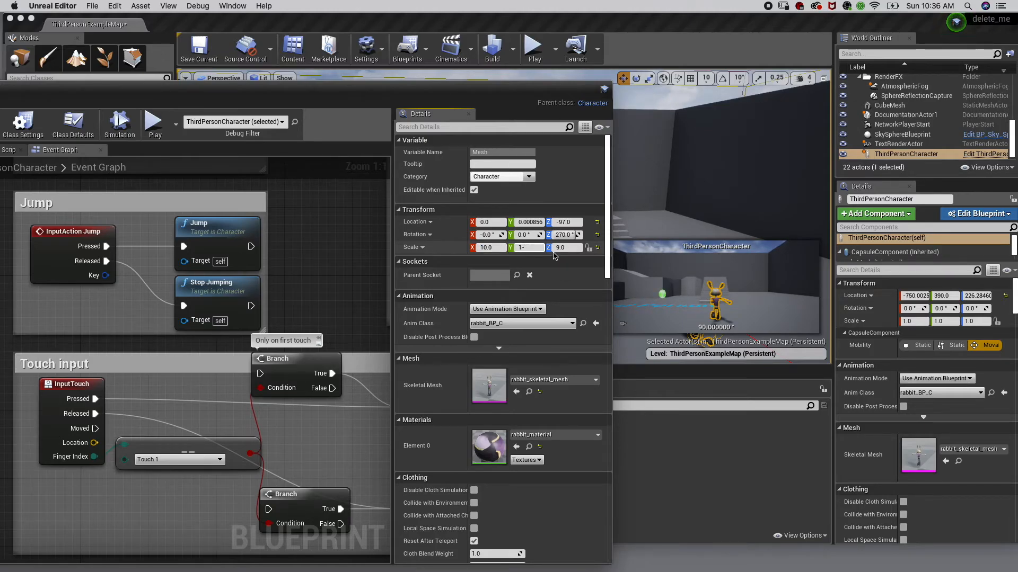
{"action": "key", "text": "Tab"}
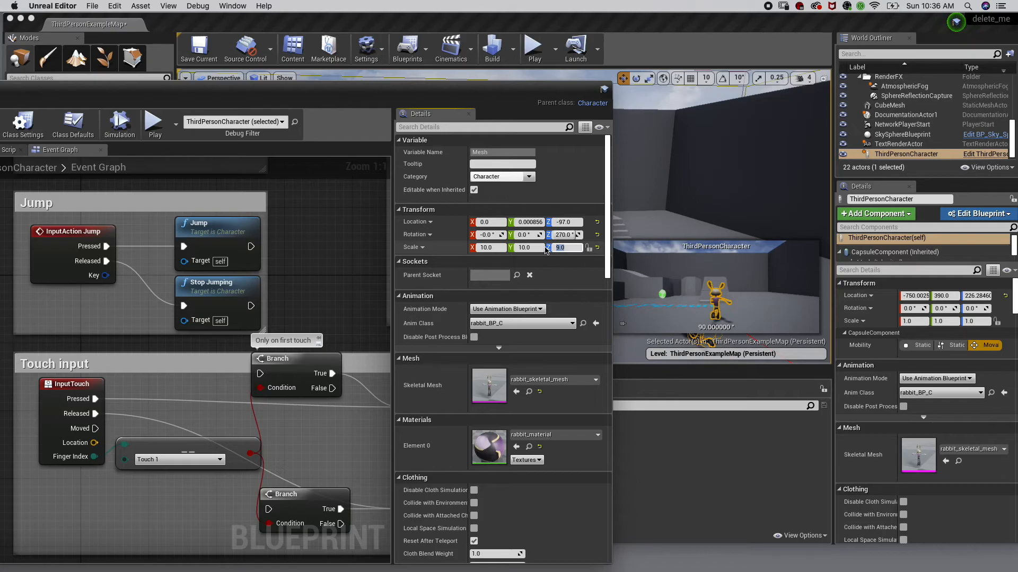
{"action": "key", "text": "Return"}
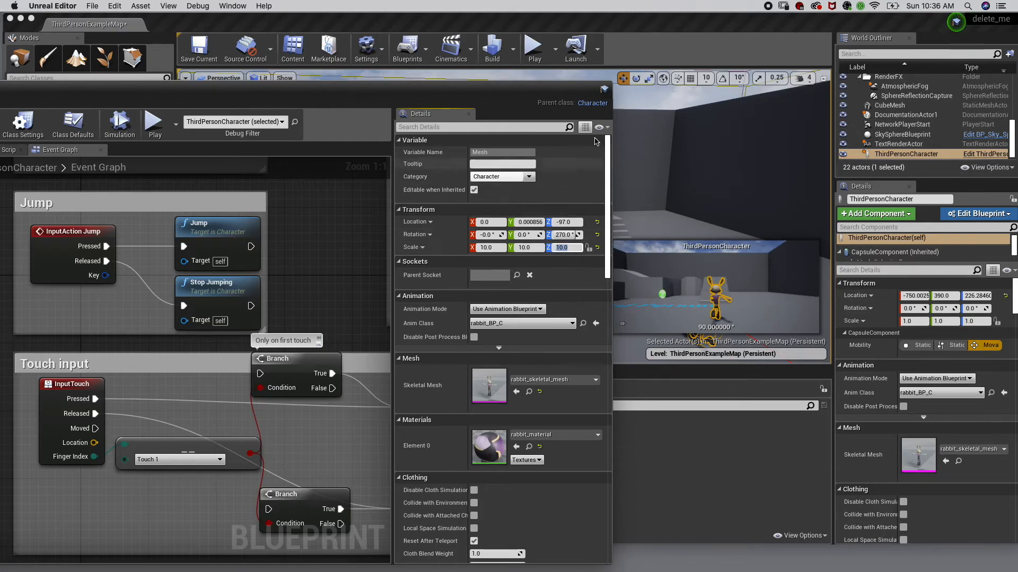
Compile the character blueprint with the new scale and close the blueprint window
{"action": "left_click_drag", "start_coordinate": [511, 88], "coordinate": [881, 34]}
{"action": "left_click", "coordinate": [296, 69]}
{"action": "left_click", "coordinate": [109, 33]}
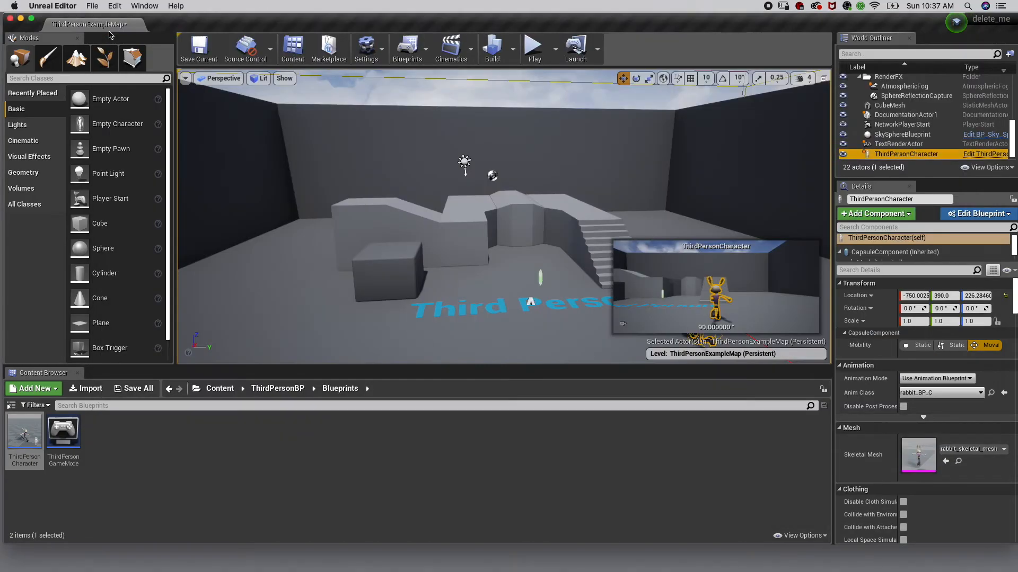
Play the level and run the rabbit character around the map, including a jump, to test the run animation
{"action": "left_click", "coordinate": [535, 46]}
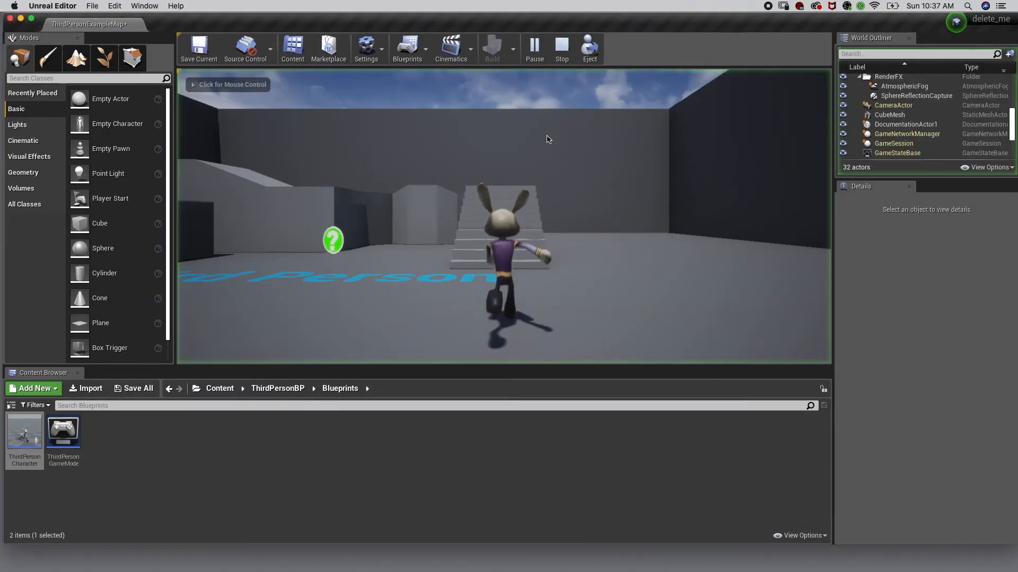
{"action": "left_click", "coordinate": [554, 253]}
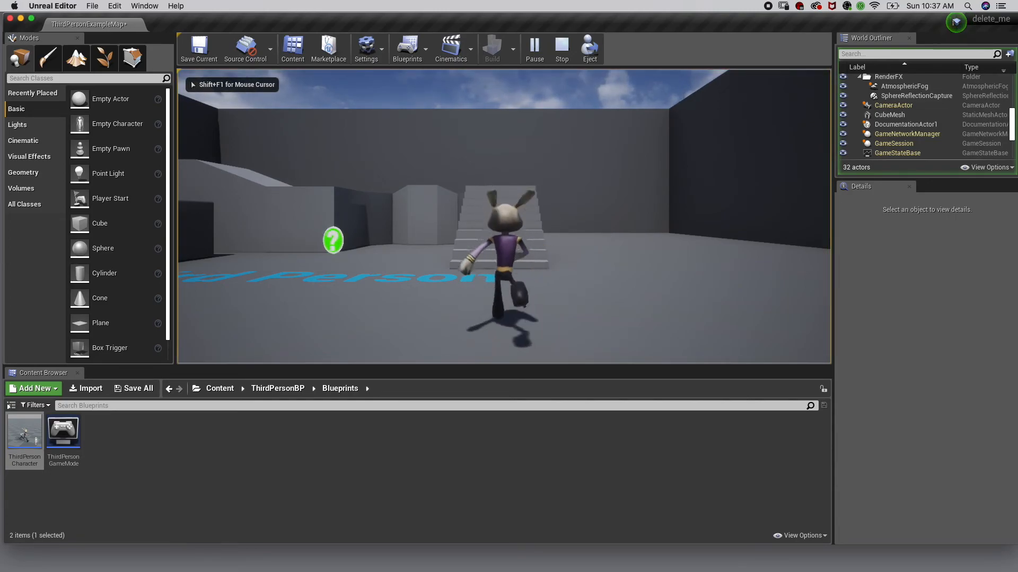
{"action": "key", "text": "w"}
{"action": "key", "text": "s"}
{"action": "key", "text": "d"}
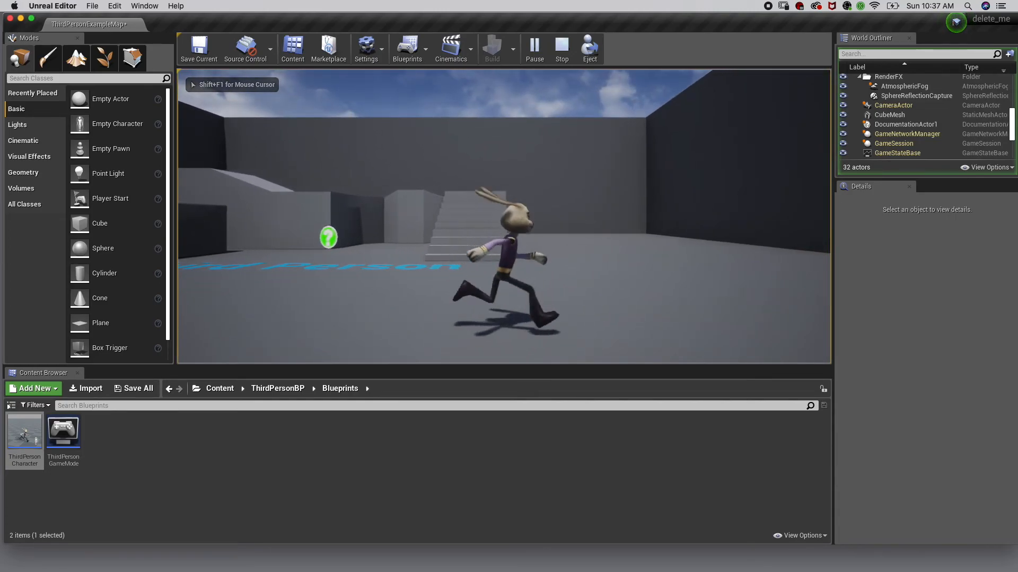
{"action": "key", "text": "a"}
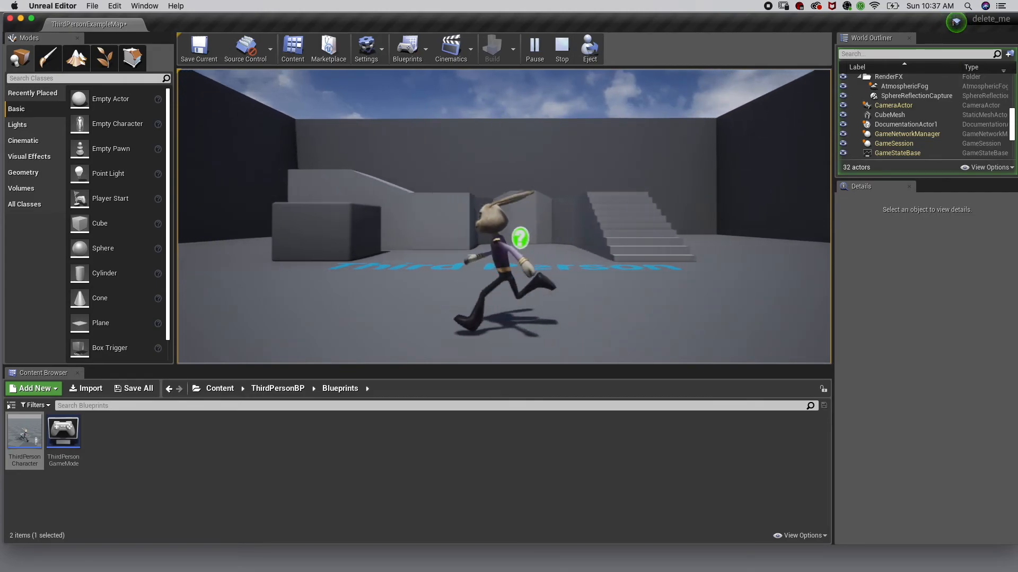
{"action": "key", "text": "d"}
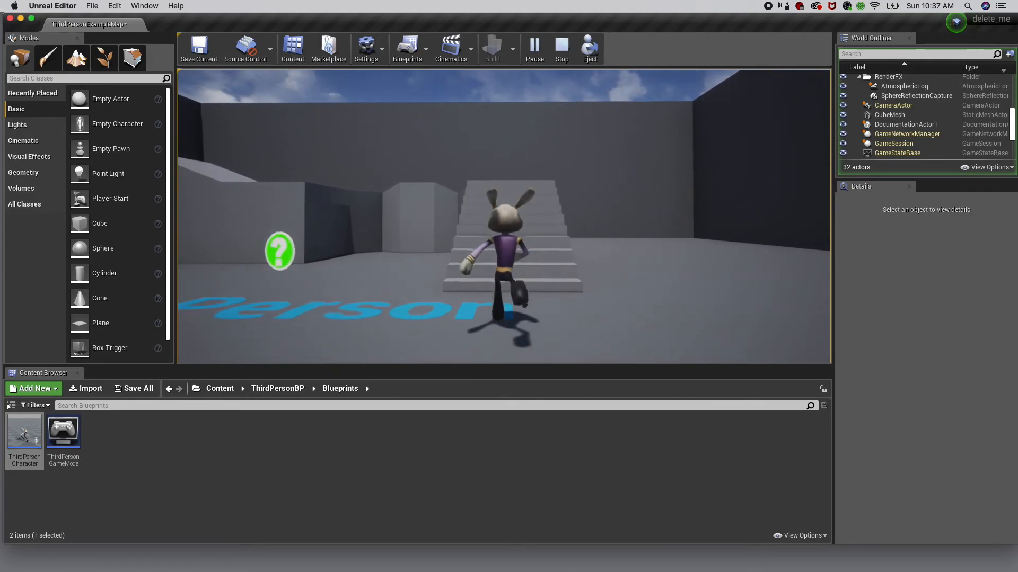
{"action": "key", "text": "space"}
{"action": "key", "text": "d"}
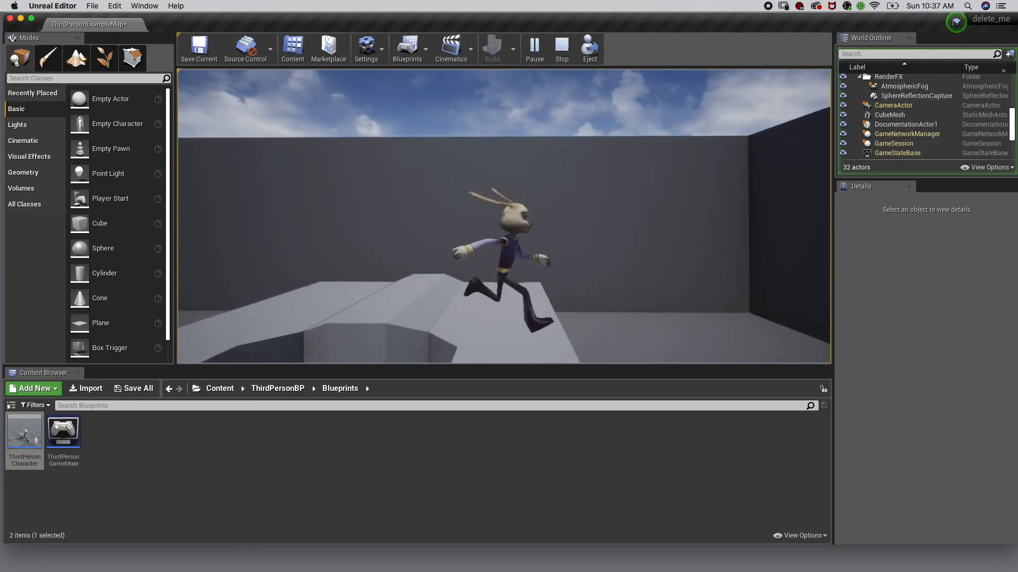
{"action": "key", "text": "s"}
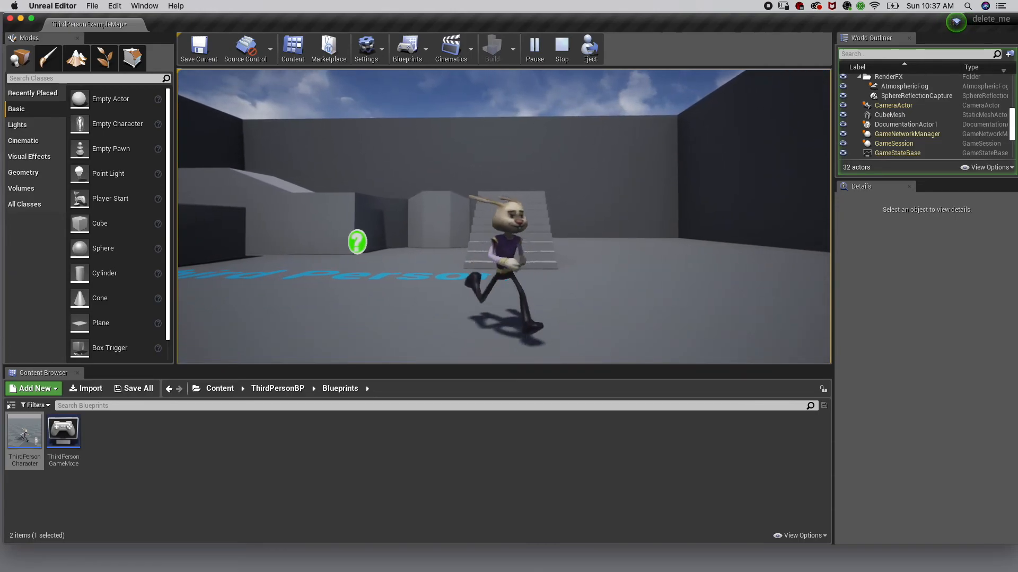
{"action": "key", "text": "d"}
{"action": "key", "text": "a"}
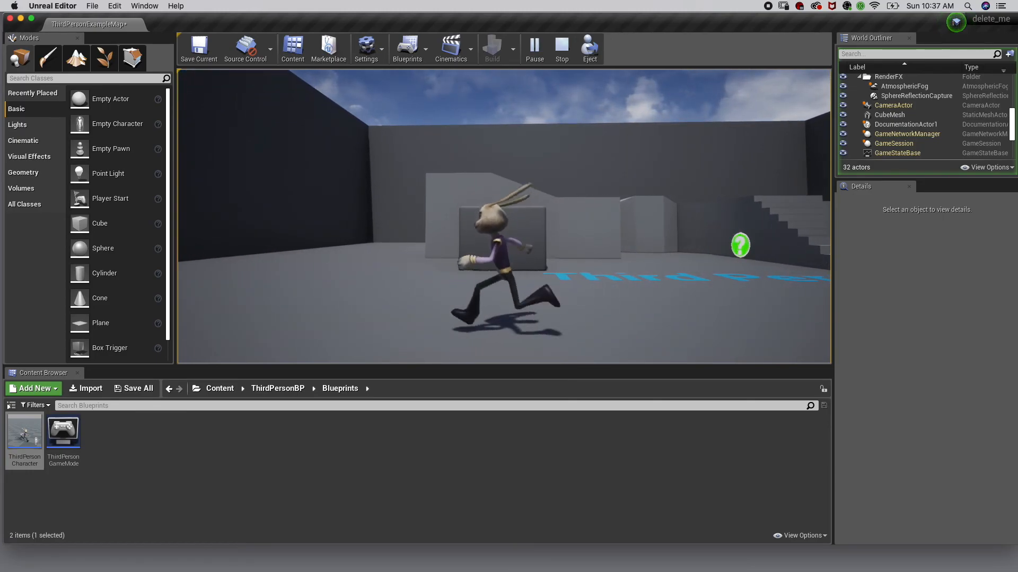
{"action": "key", "text": "w"}
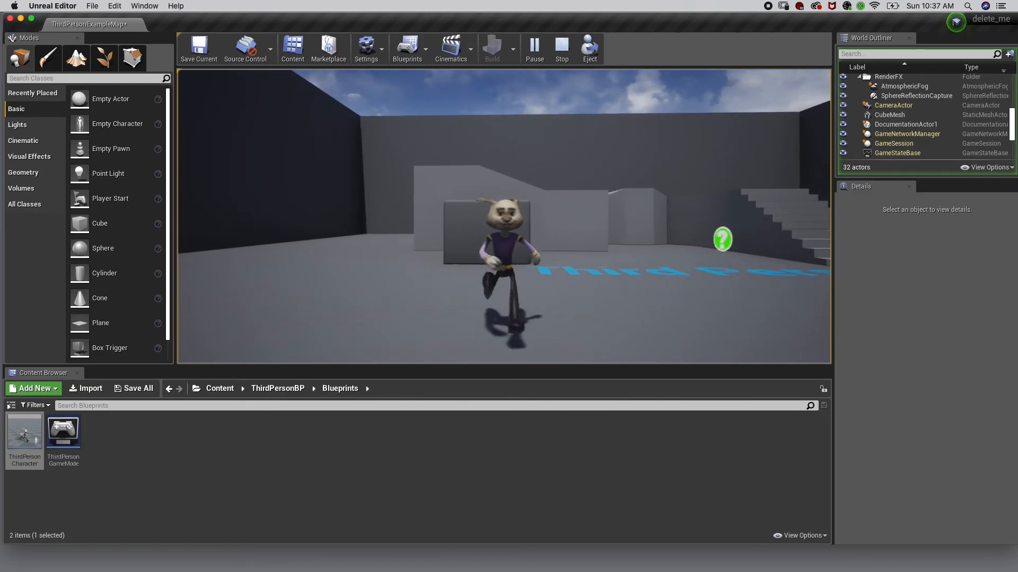
{"action": "key", "text": "d"}
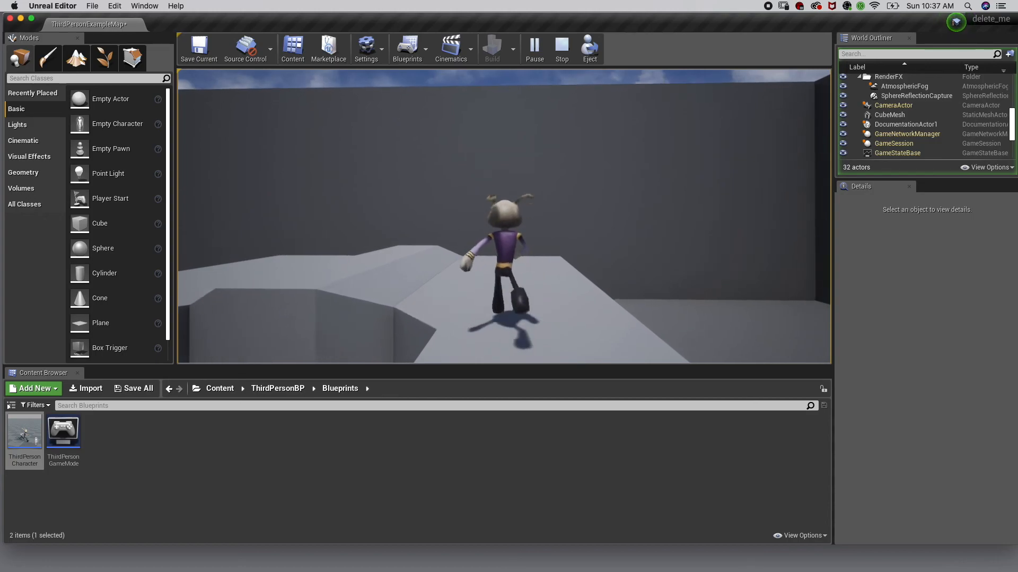
{"action": "key", "text": "a"}
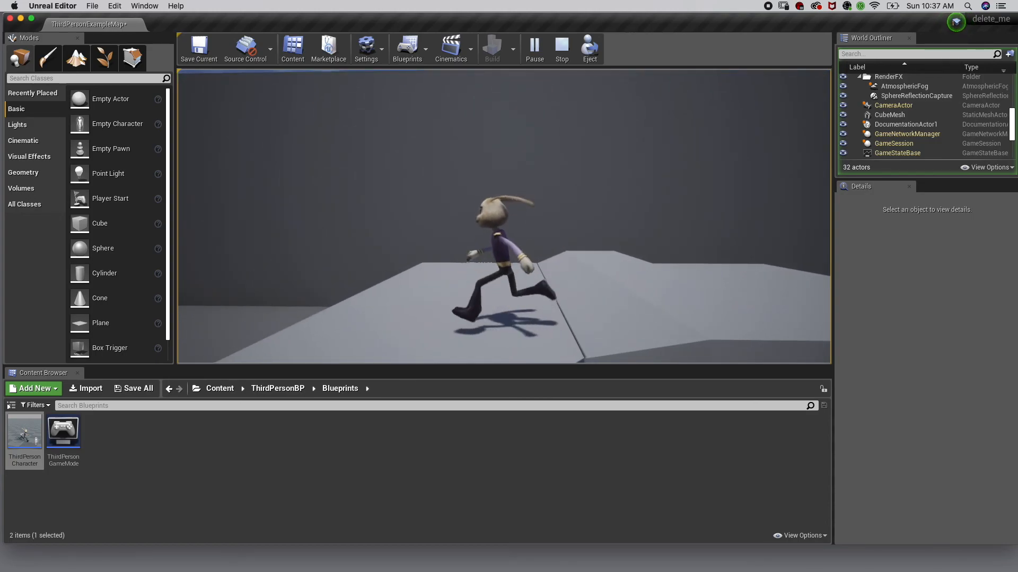
{"action": "key", "text": "a"}
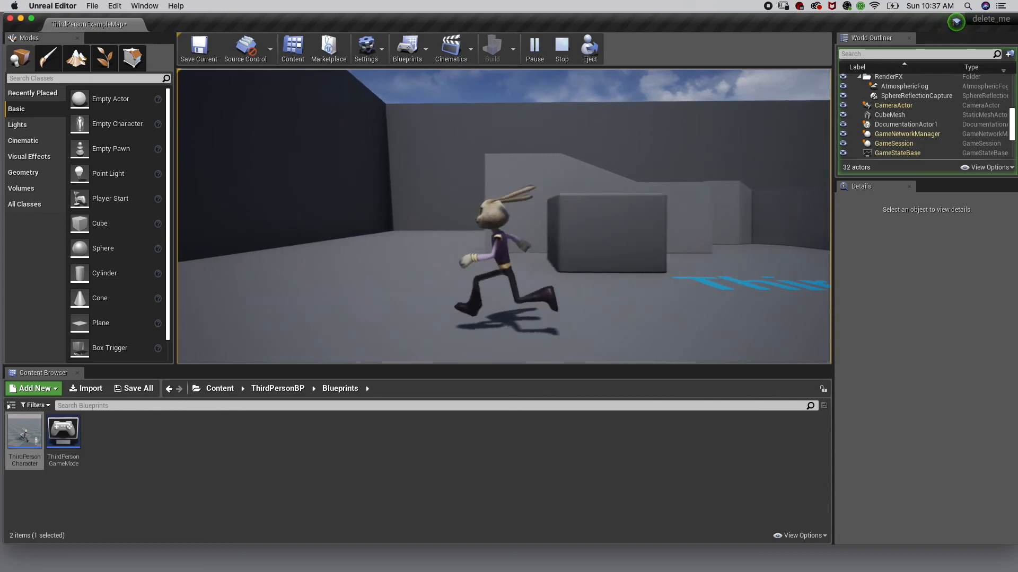
{"action": "key", "text": "d"}
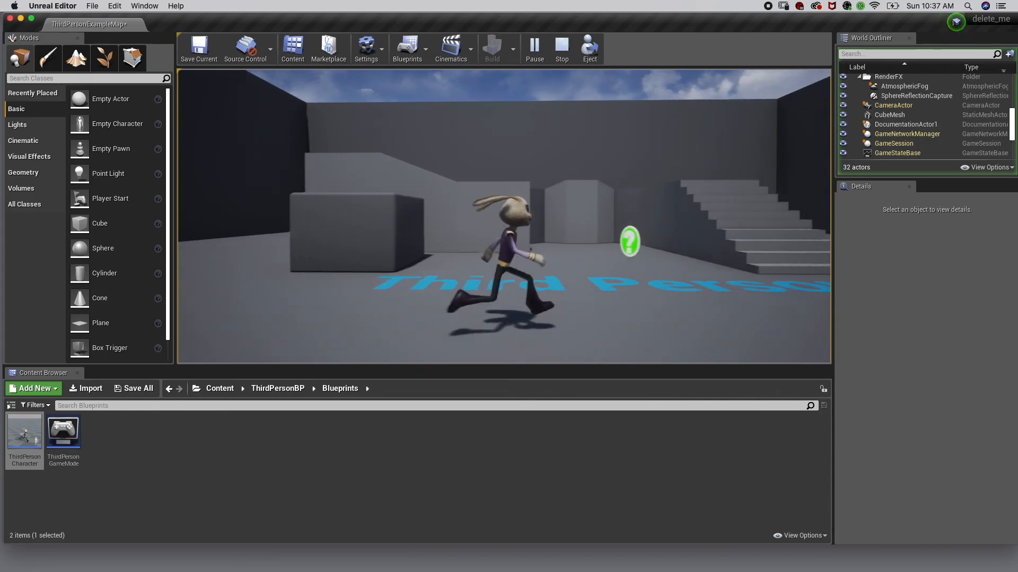